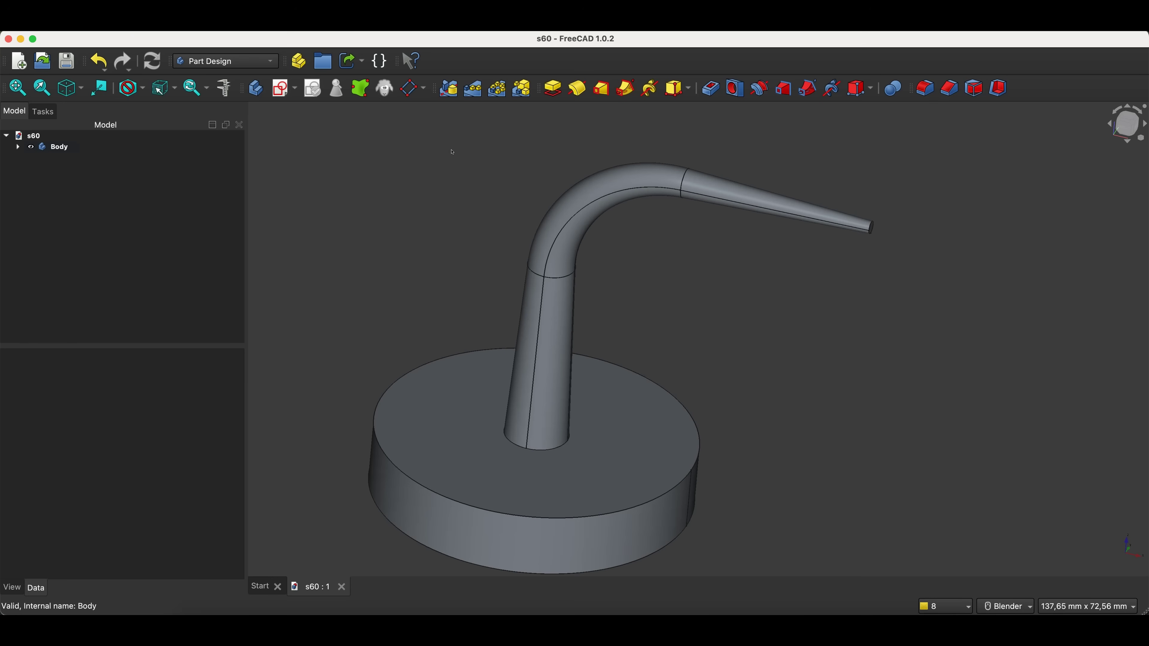
- Close the s60 spout model's document tab
scroll(364, 310, down, 3)
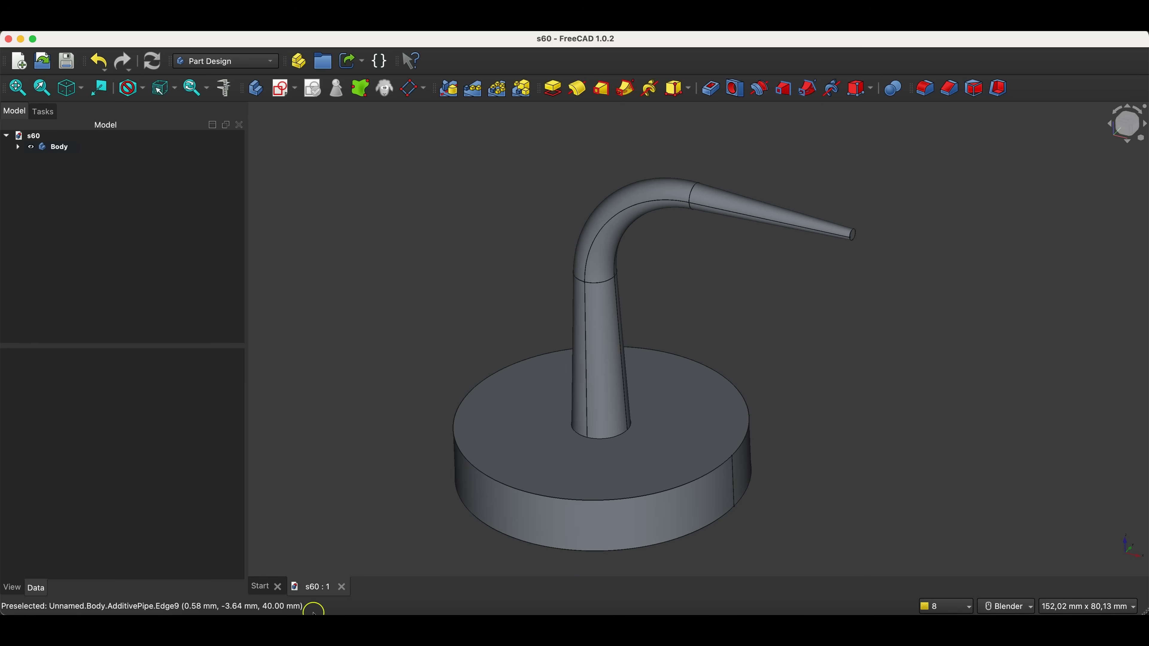
click(341, 587)
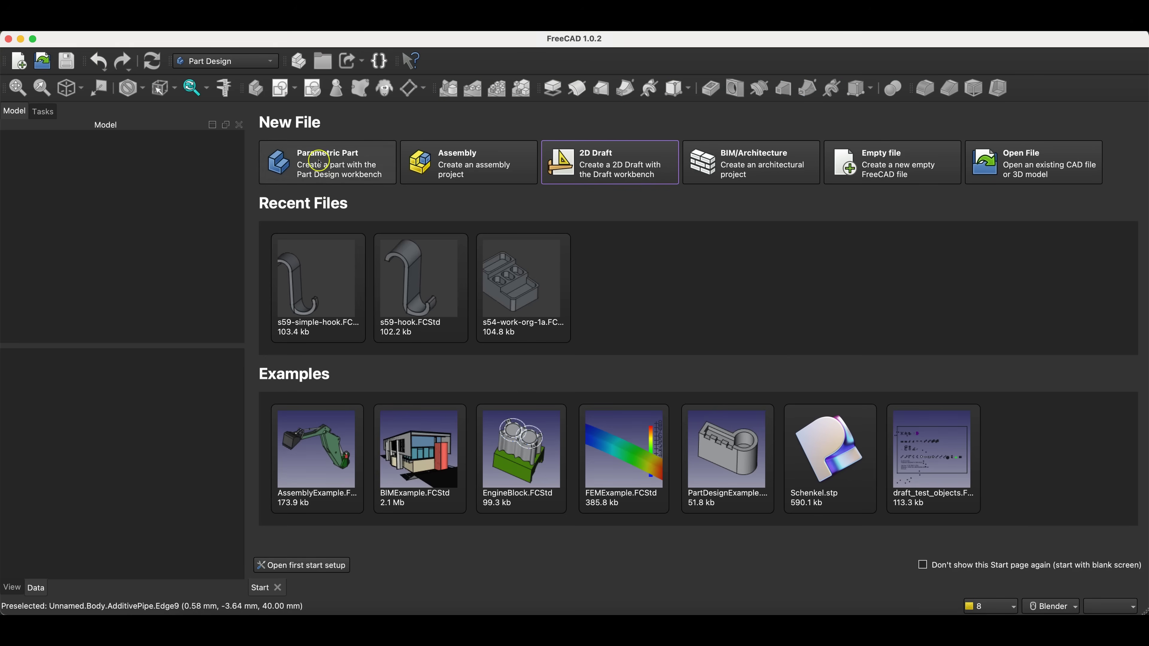
- Start a new part with an XY-plane sketch holding a 50 mm circle at the origin
click(319, 161)
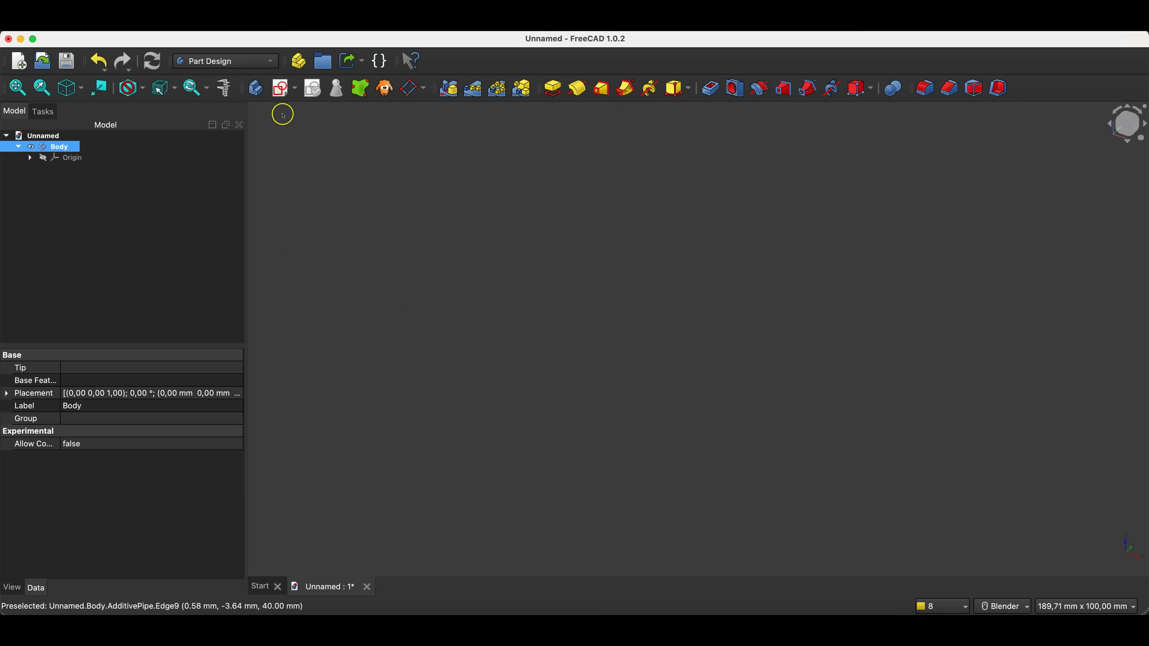
click(283, 94)
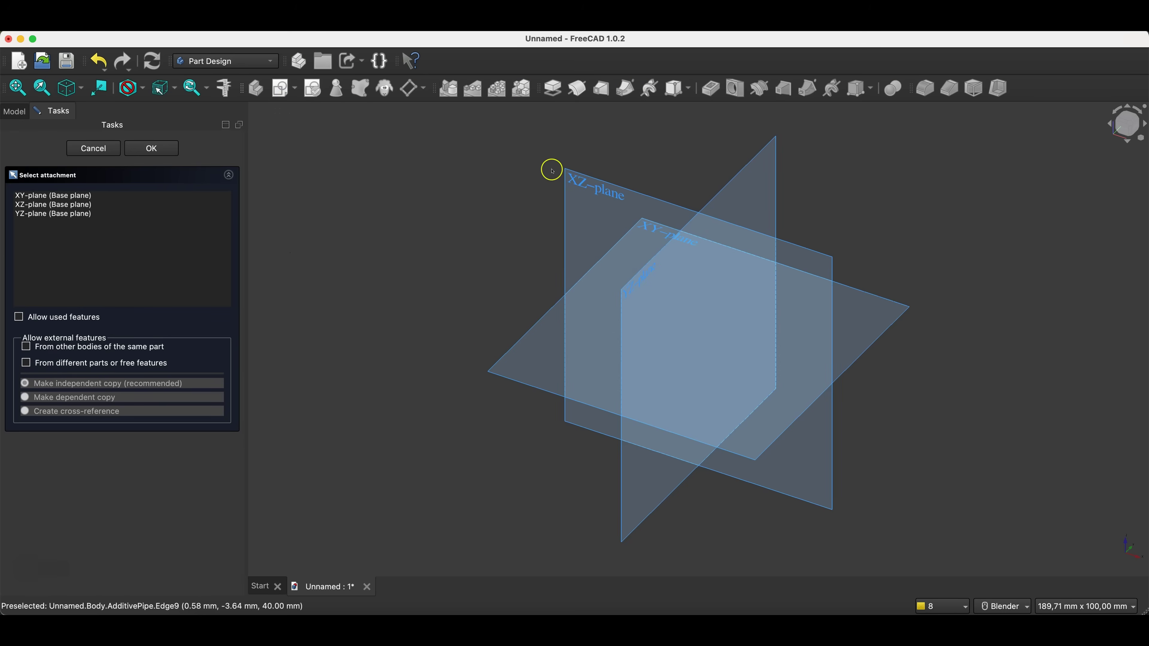
click(640, 227)
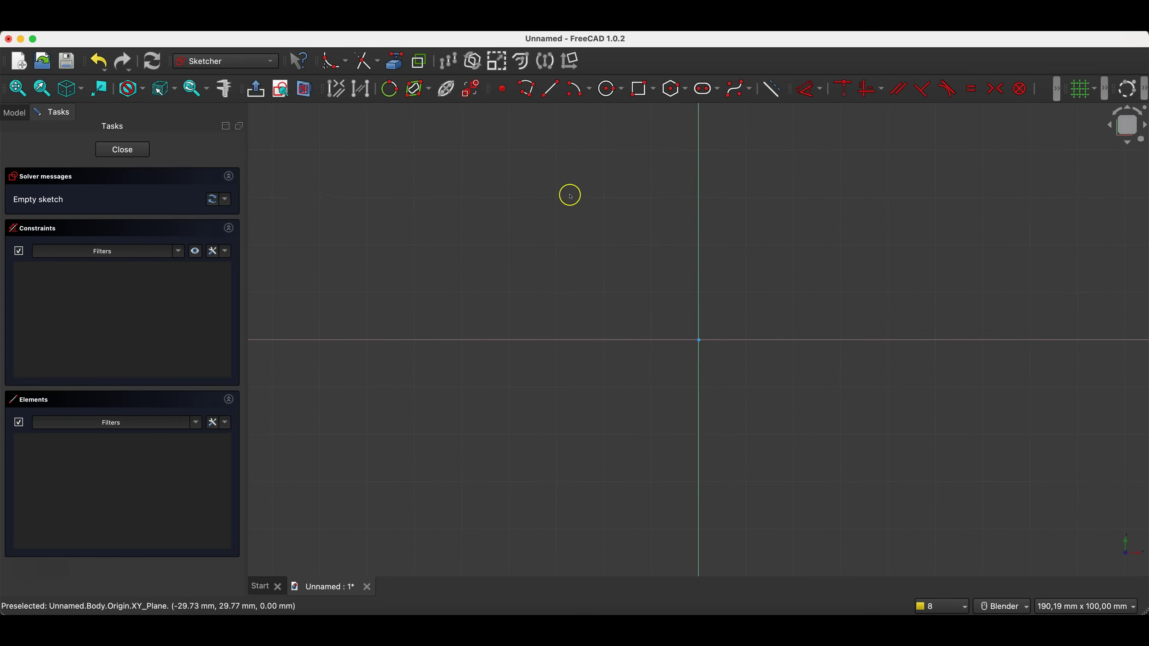
click(610, 89)
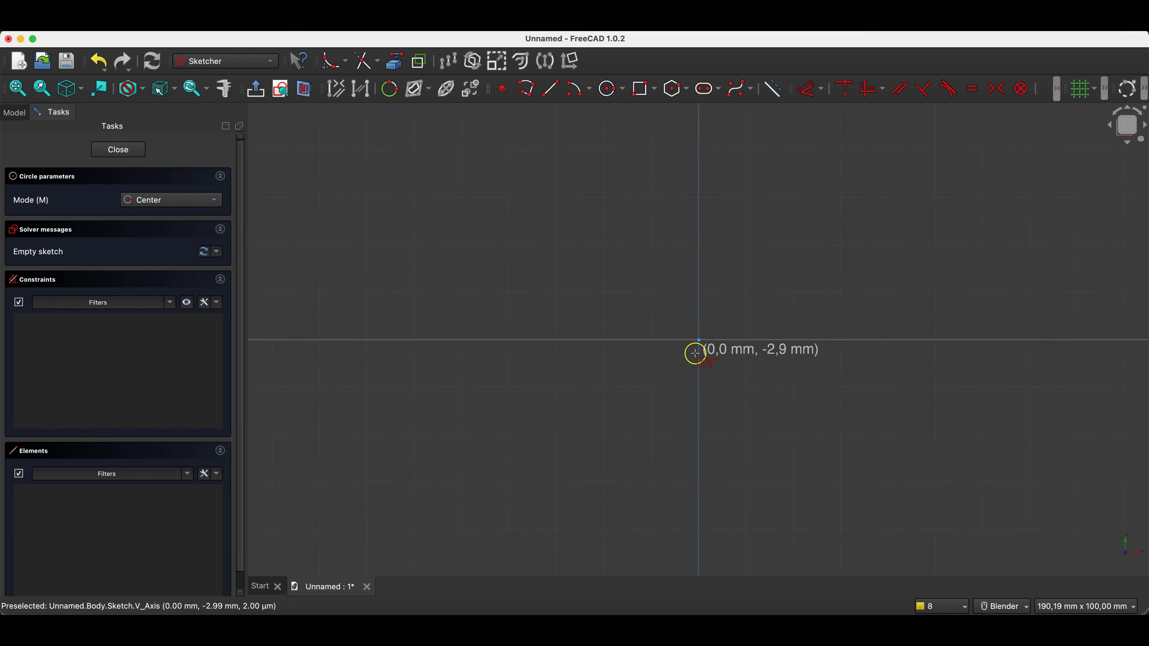
click(699, 340)
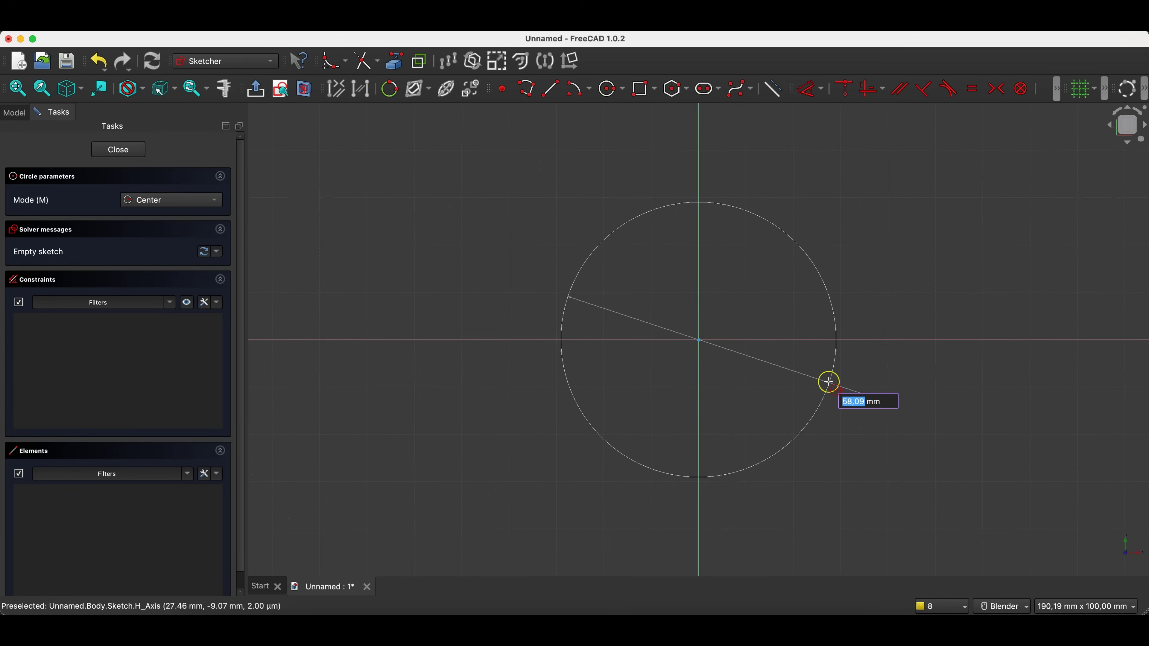
text(50)
key(Return)
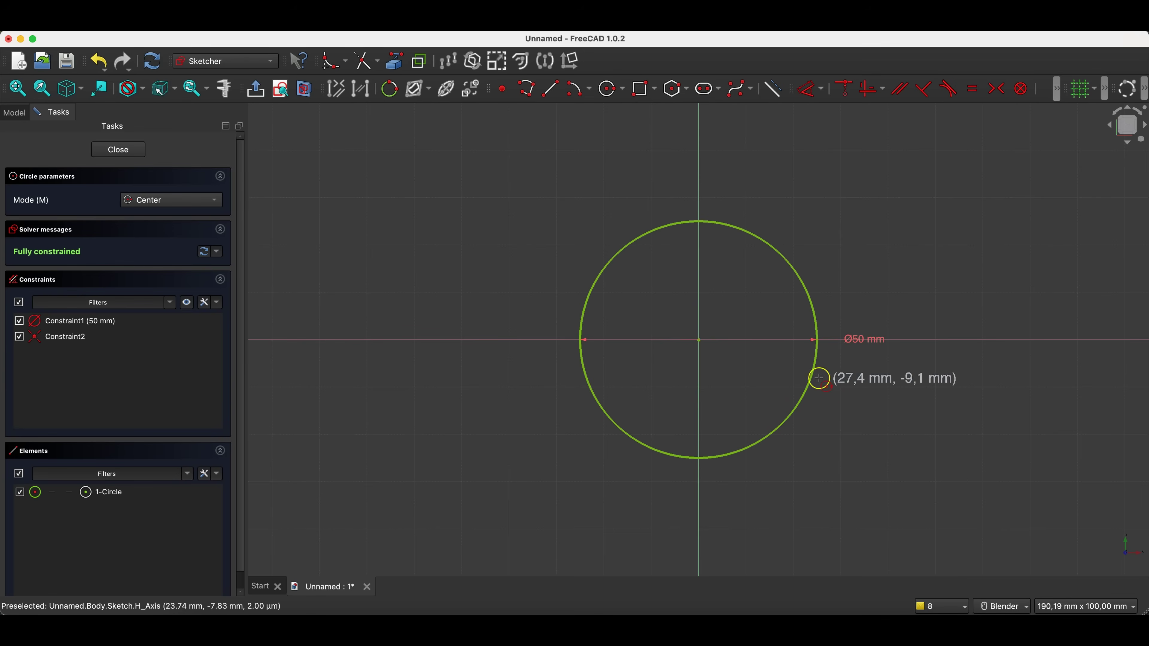
click(117, 150)
- Pad the circle 10 mm into a solid disc and select its top face
click(544, 91)
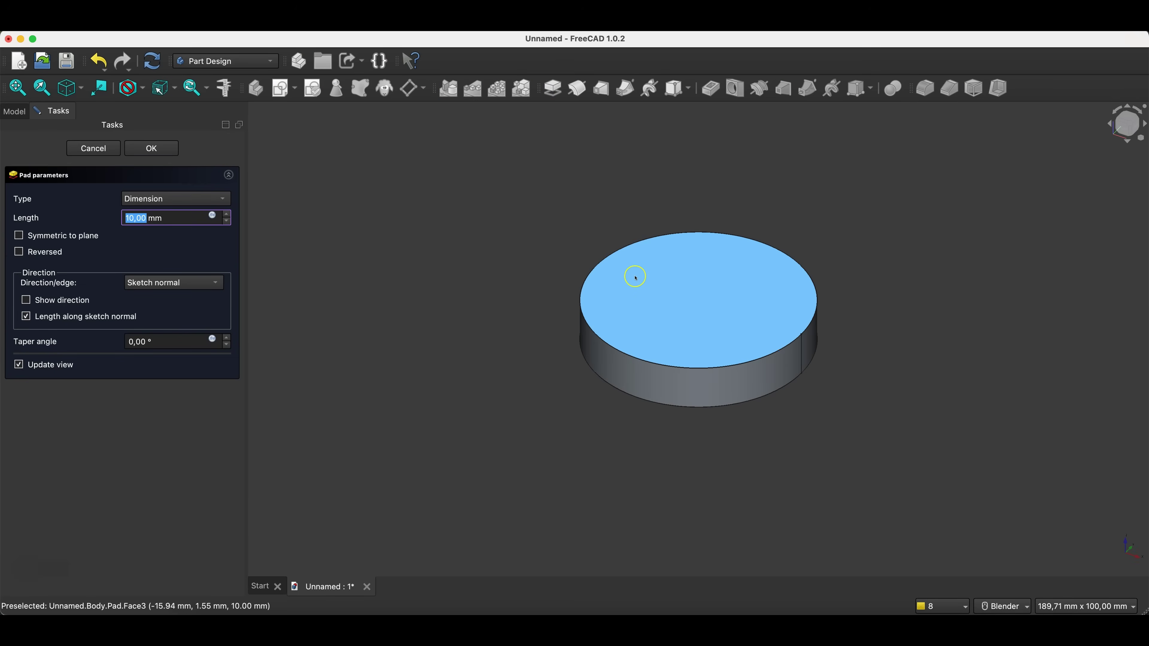
click(152, 149)
click(683, 290)
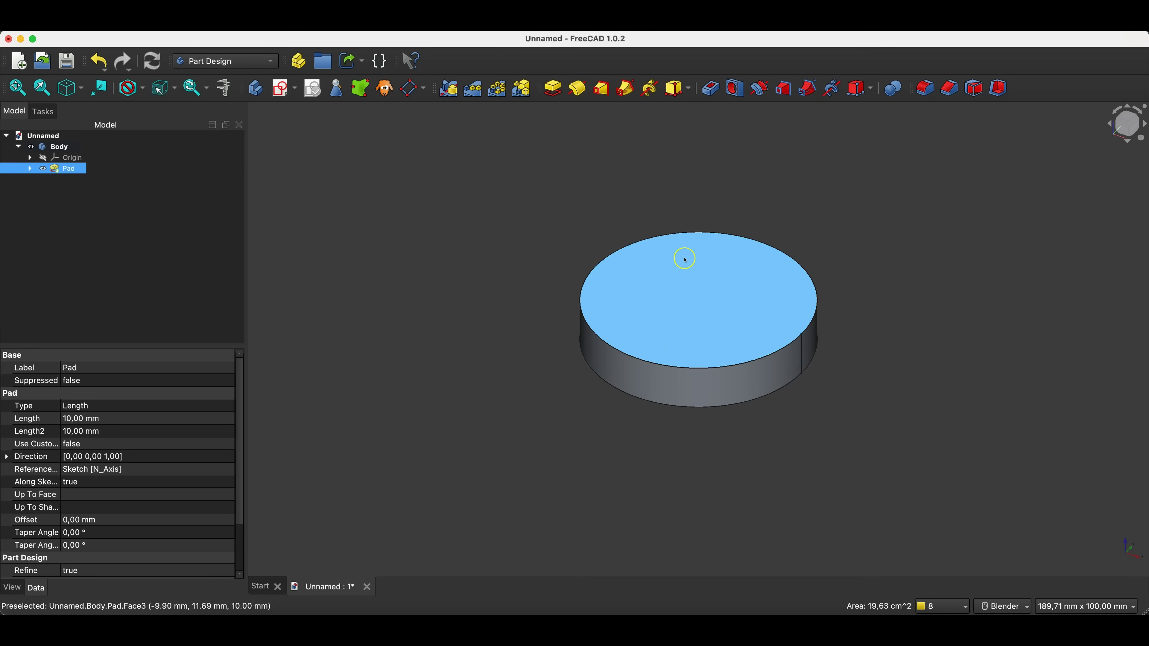
- Sketch a 15 mm circle centred at the origin on the disc's top face
click(281, 89)
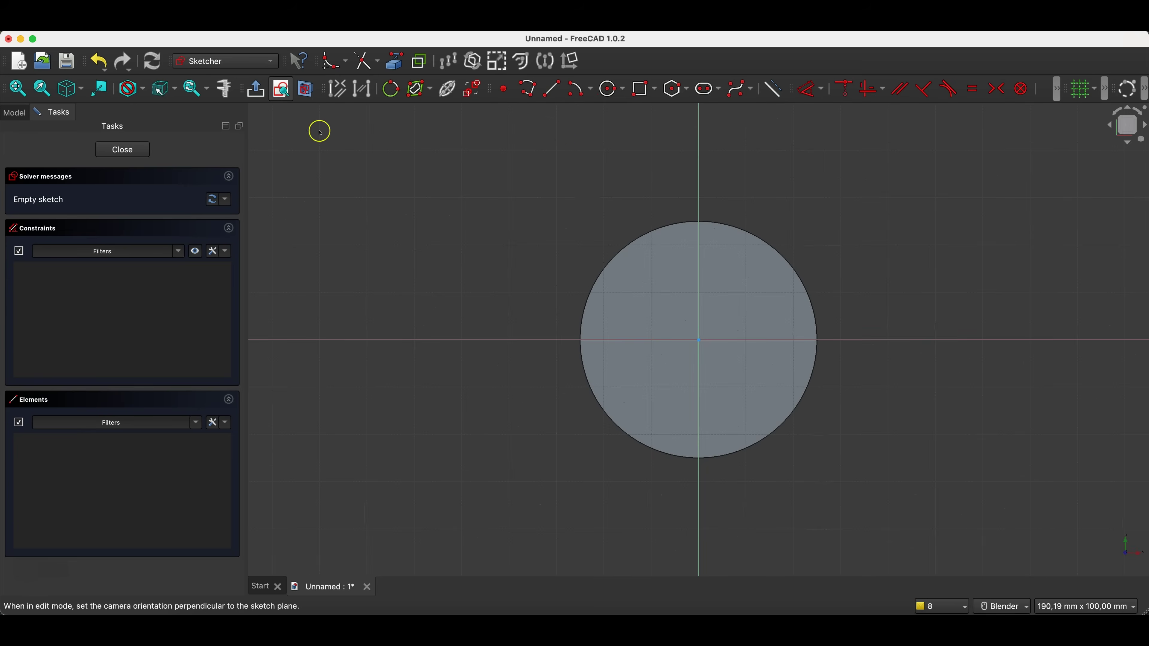
click(610, 89)
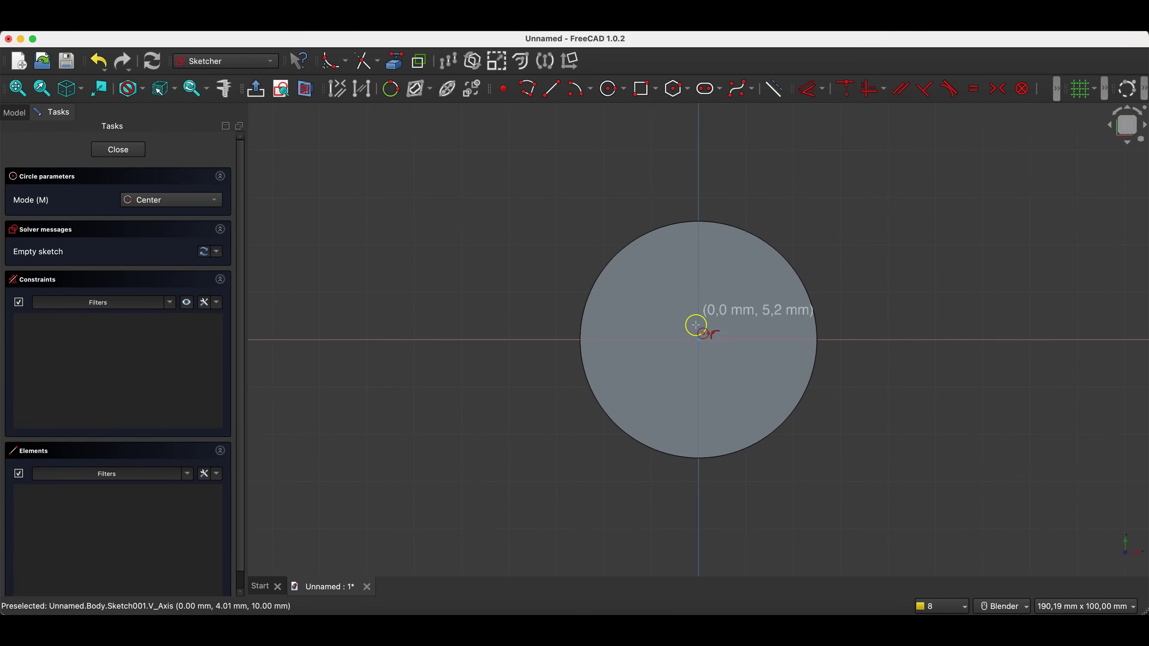
click(699, 340)
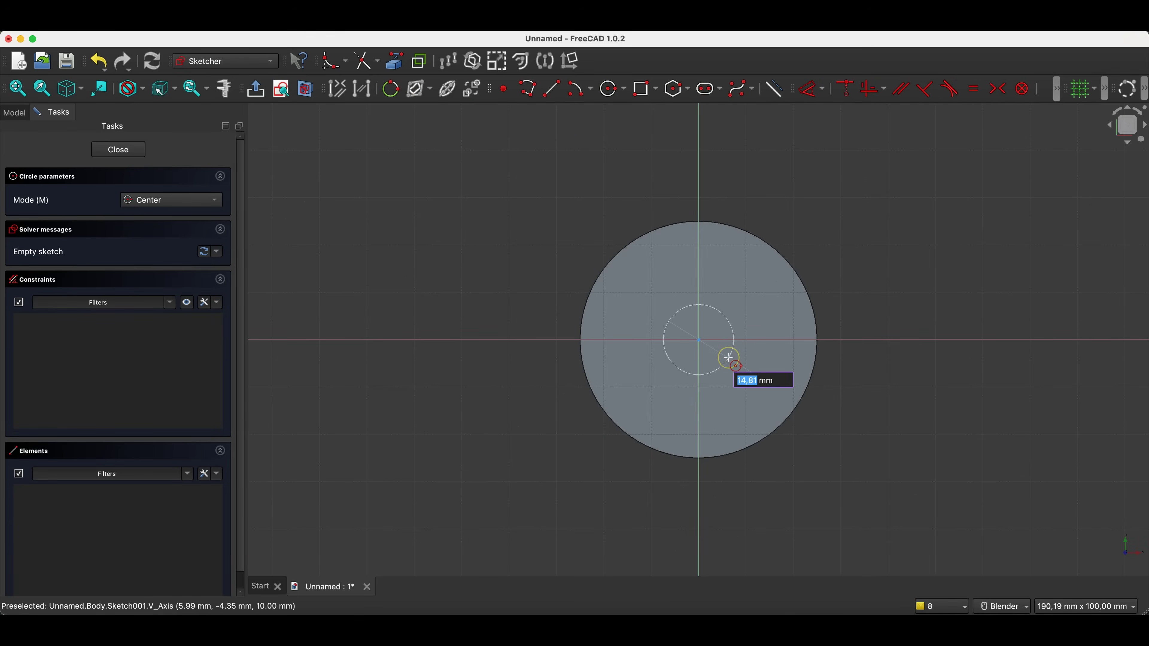
text(15)
key(Return)
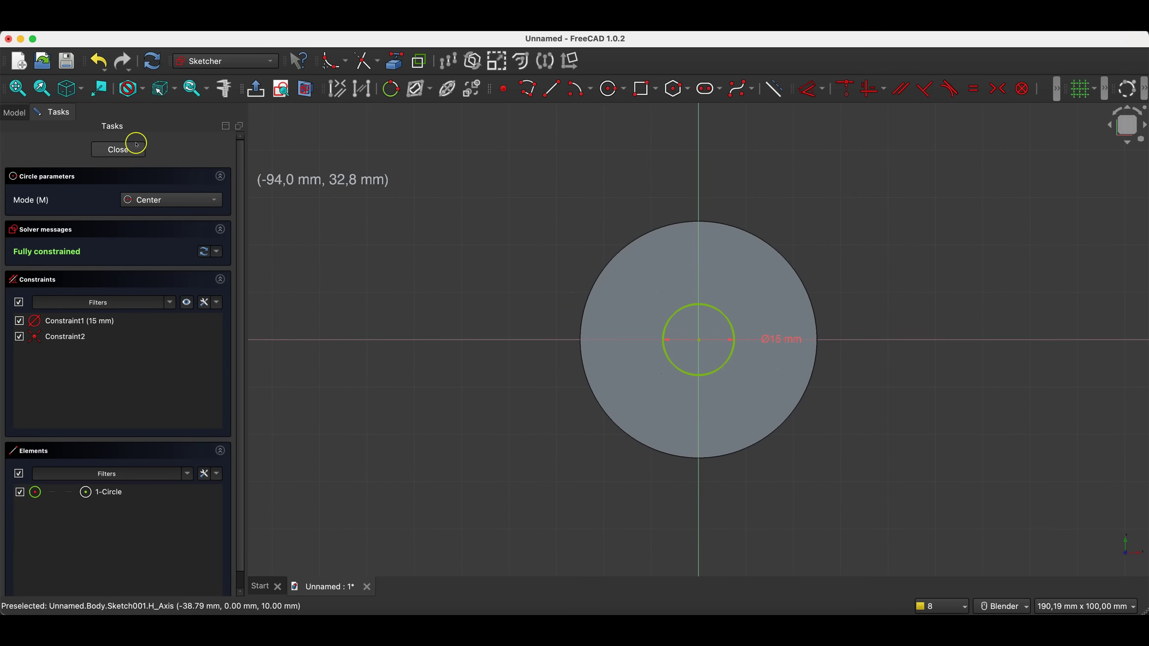
click(119, 150)
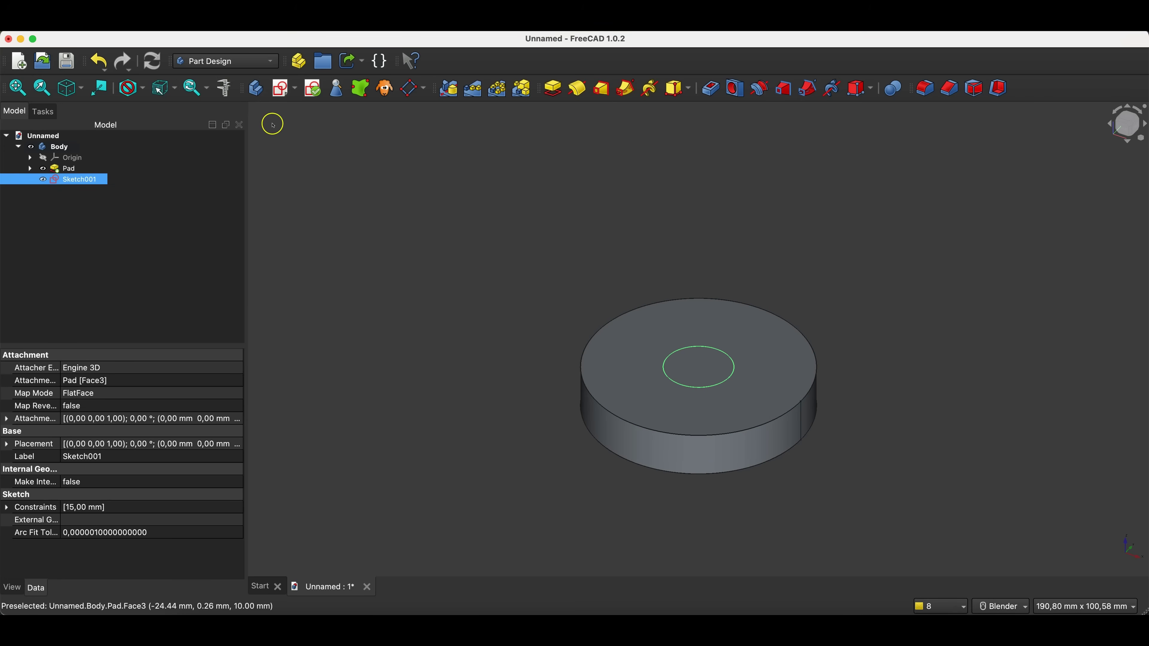
- On an XZ-plane sketch, draw a vertical-then-horizontal polyline and link the disc's top edge as external geometry
click(281, 90)
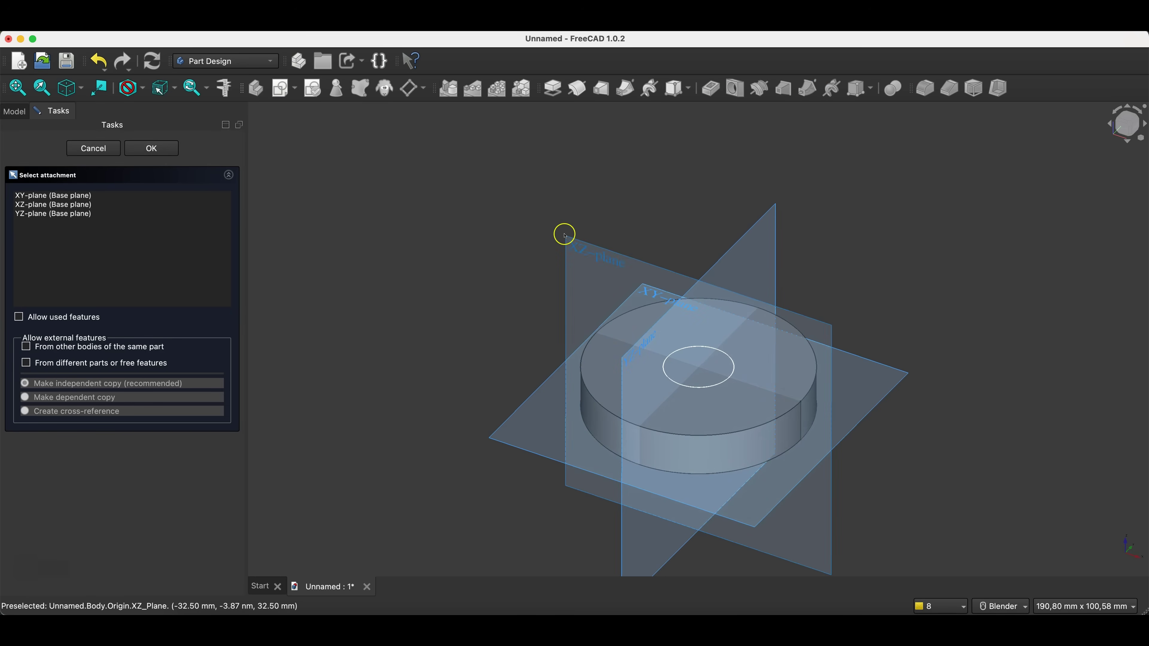
click(606, 257)
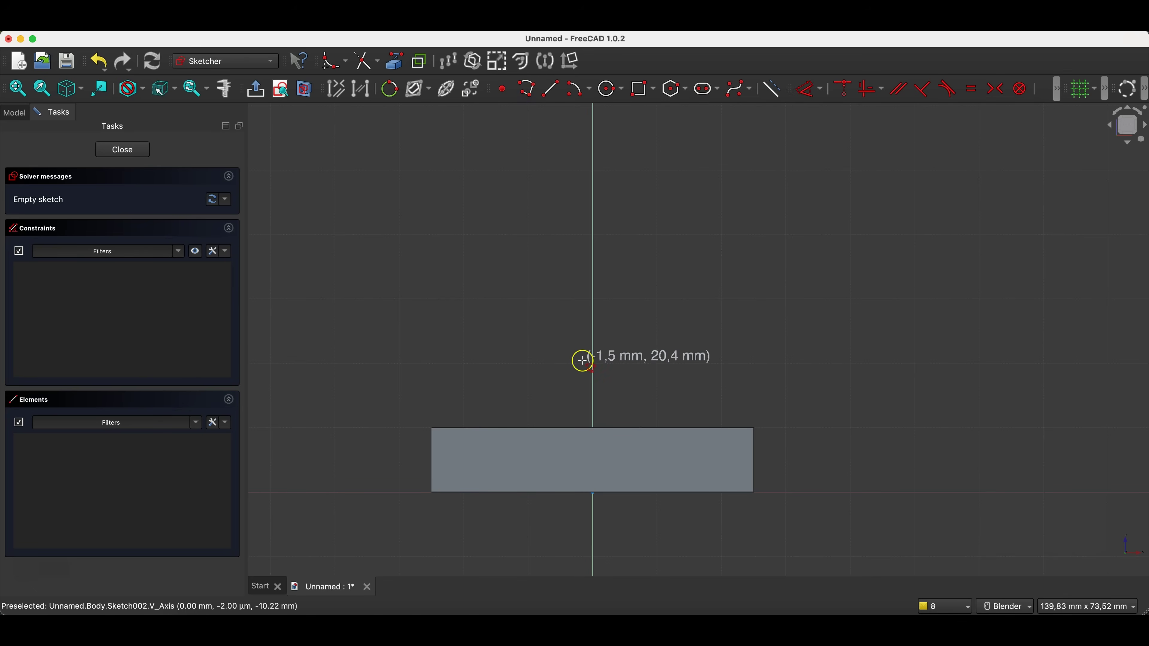
click(593, 397)
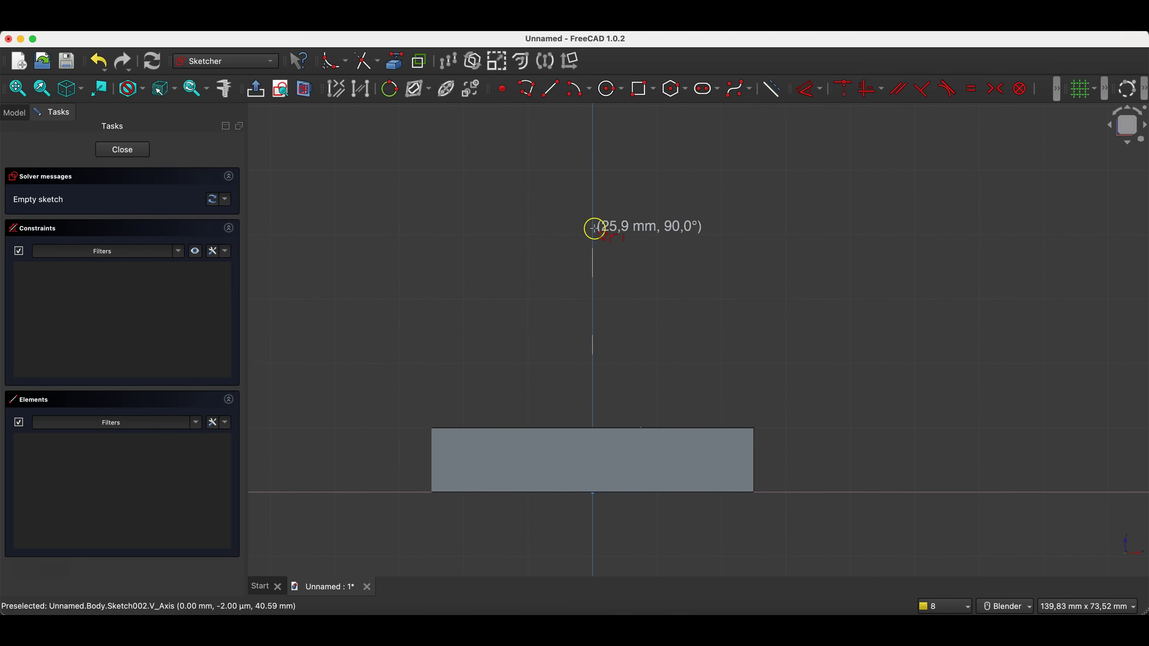
click(593, 204)
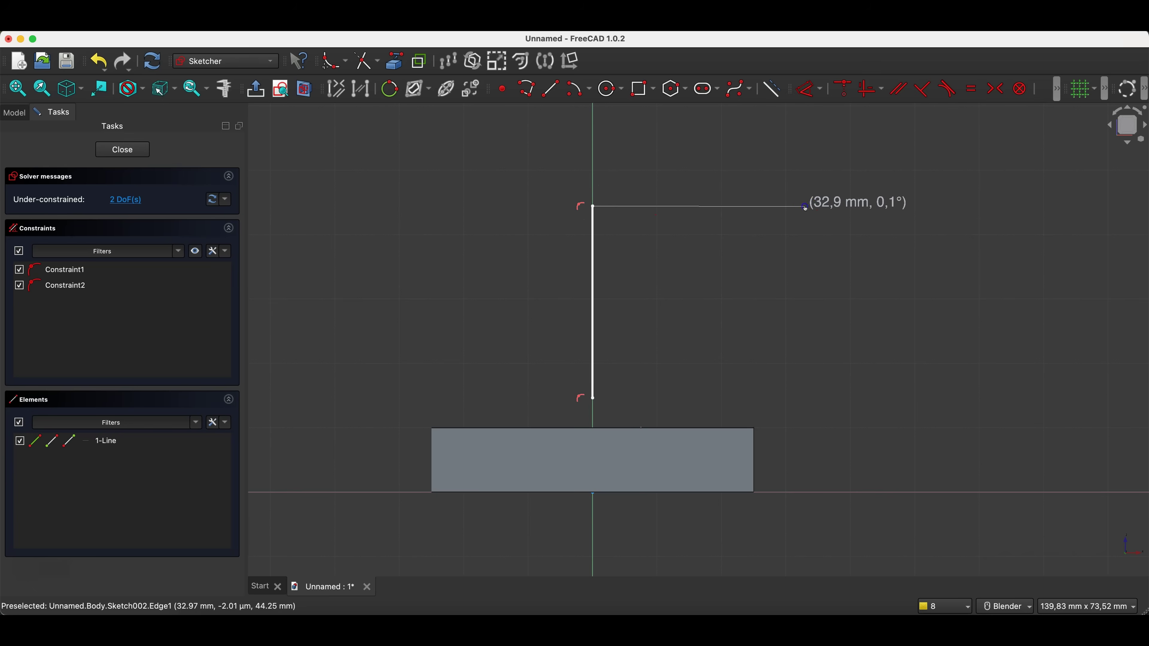
click(805, 207)
key(Escape)
key(Escape)
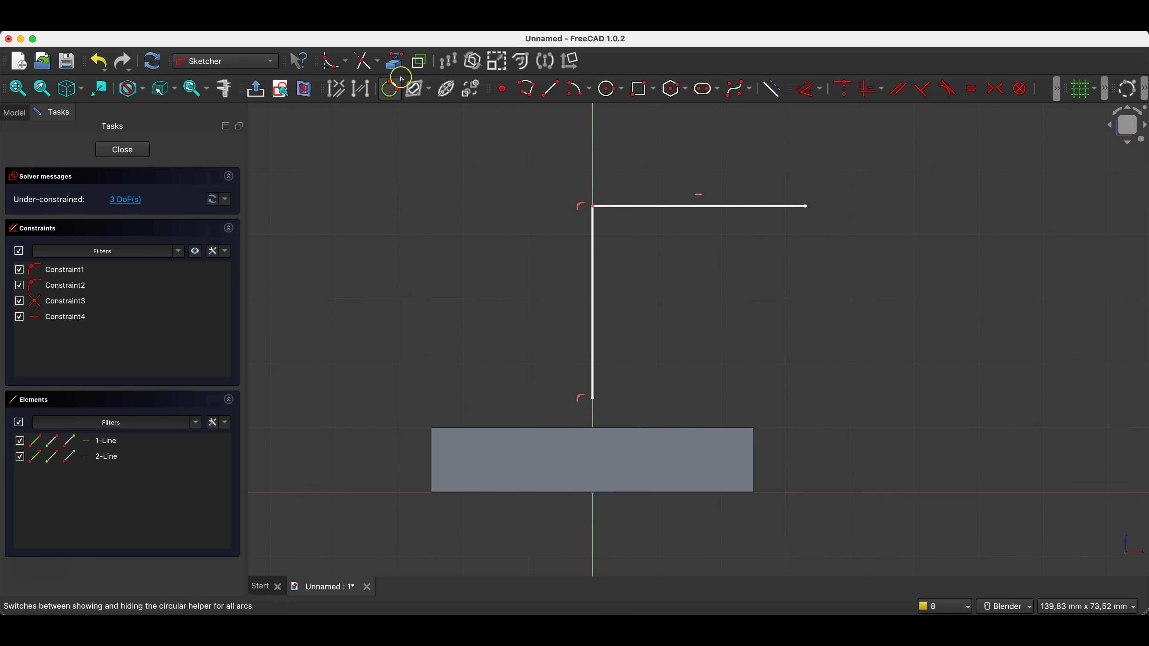
click(394, 65)
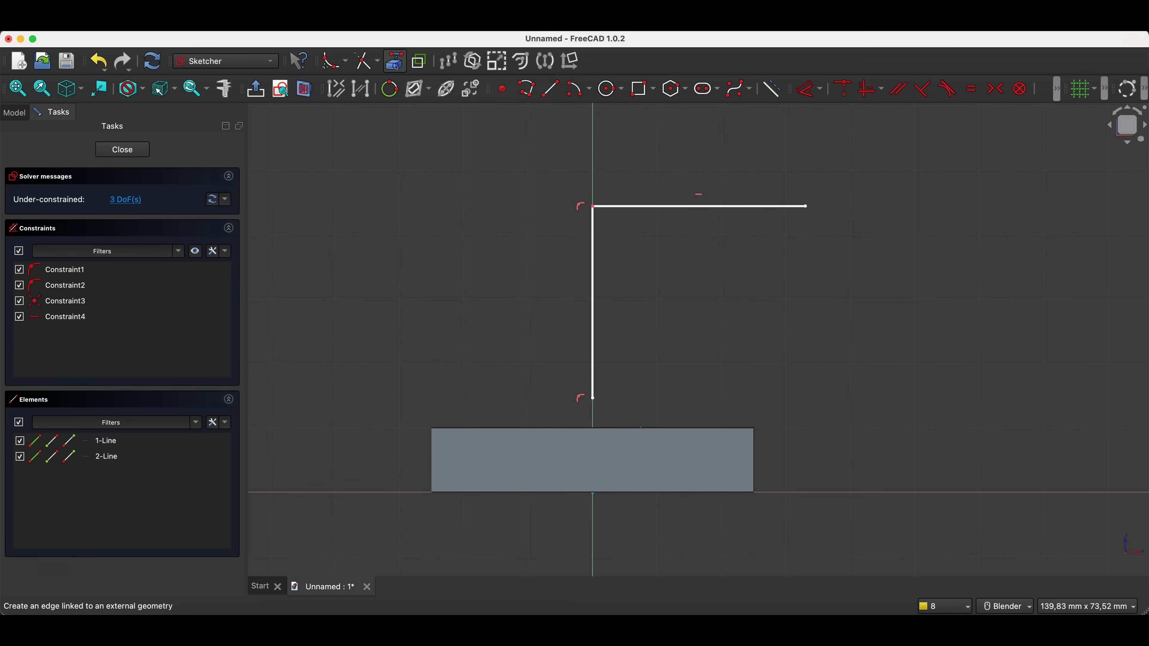
click(542, 428)
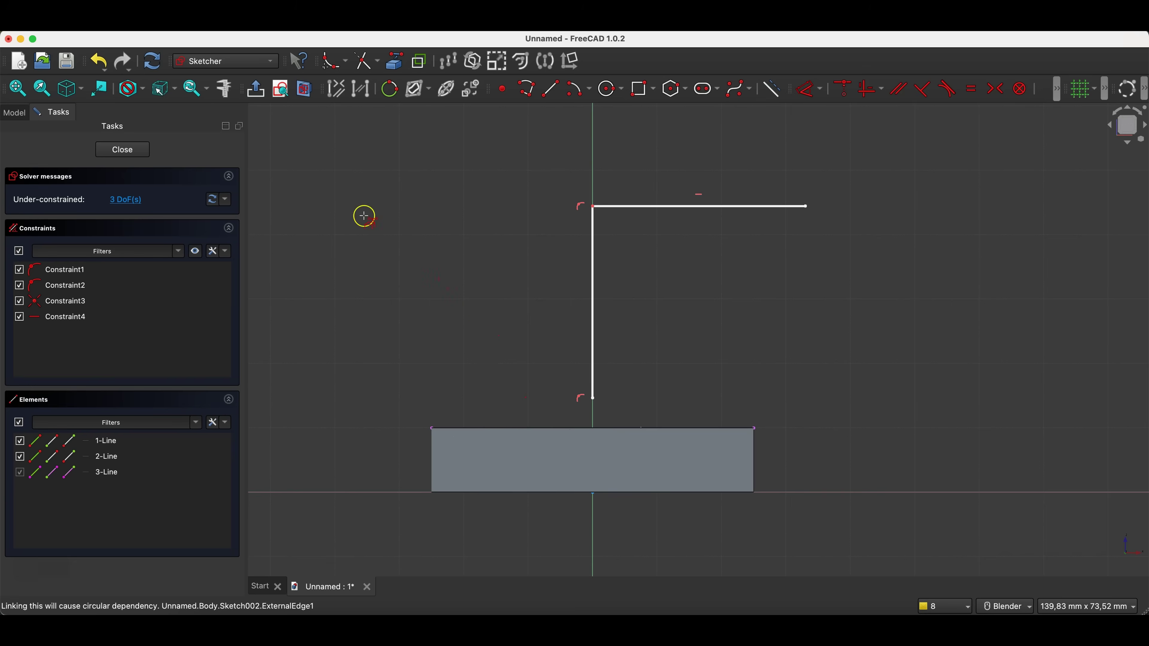
- Section the view and attach the vertical line's bottom end to the disc's top edge
click(304, 96)
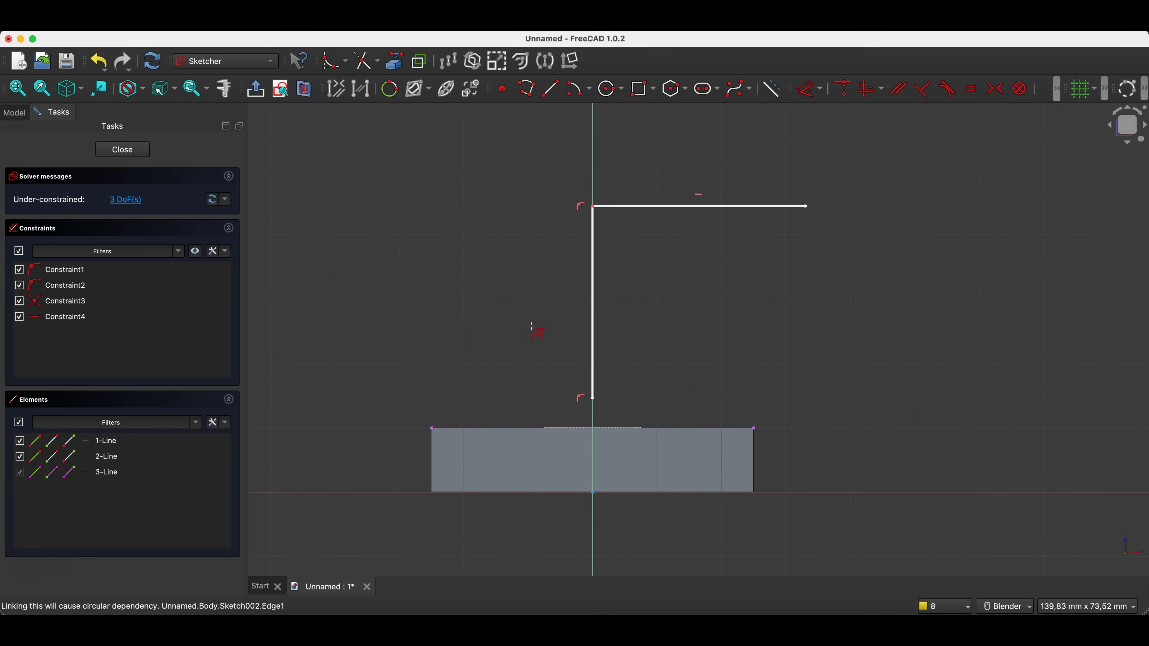
click(594, 400)
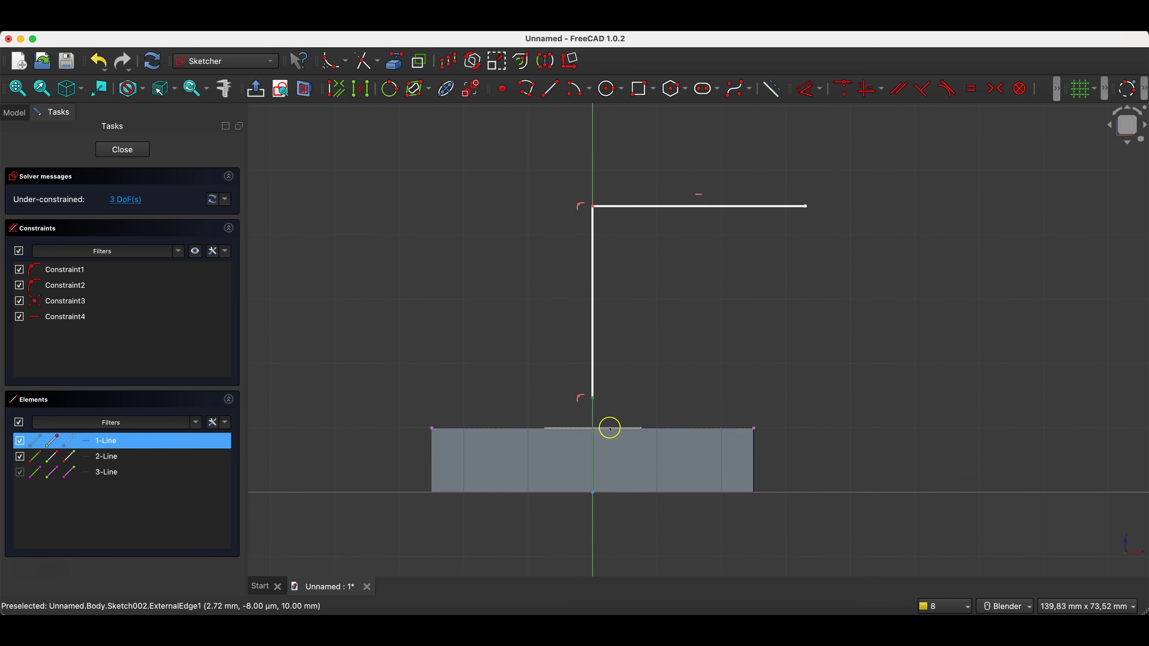
click(664, 430)
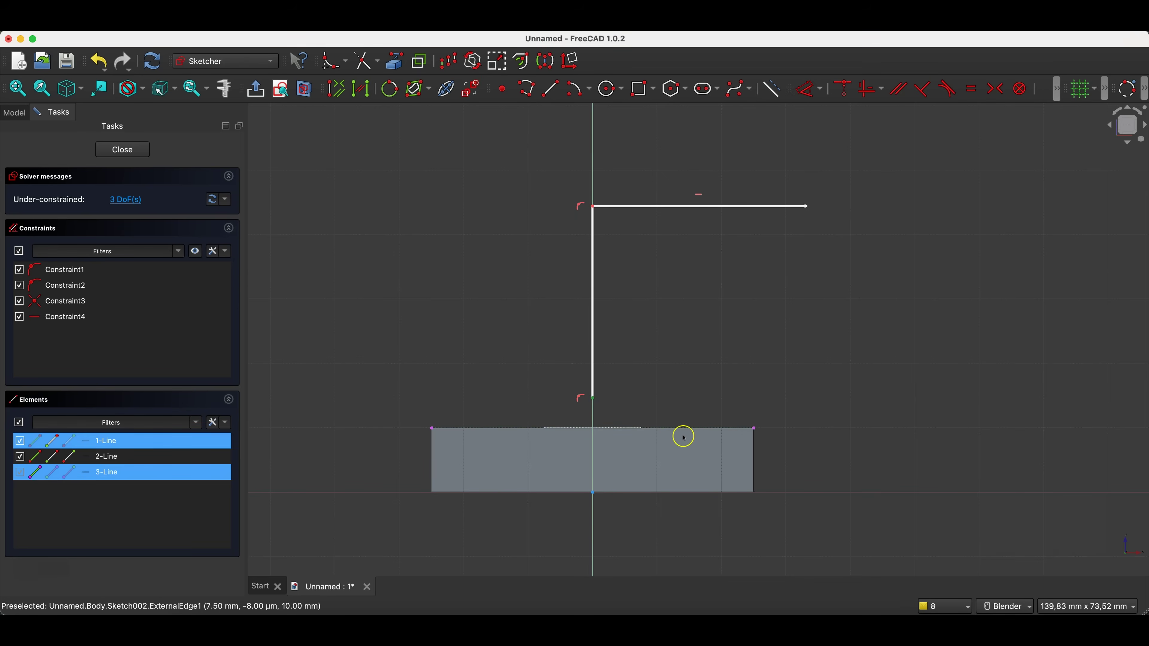
click(844, 89)
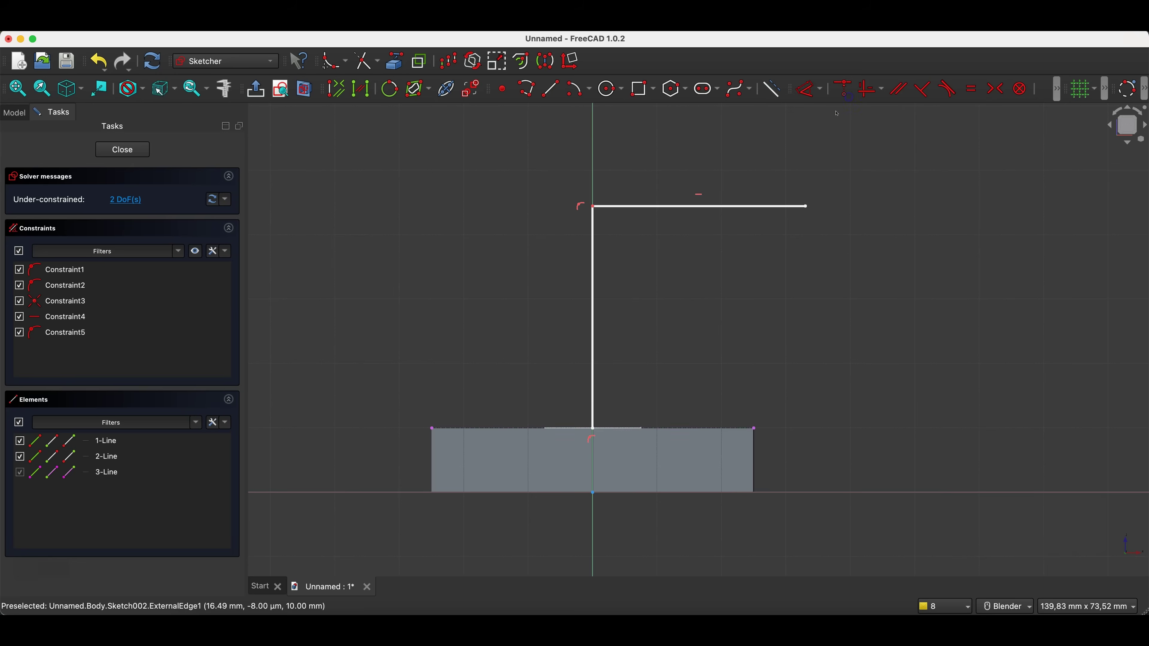
- Dimension the vertical line to 50 mm tall
click(593, 345)
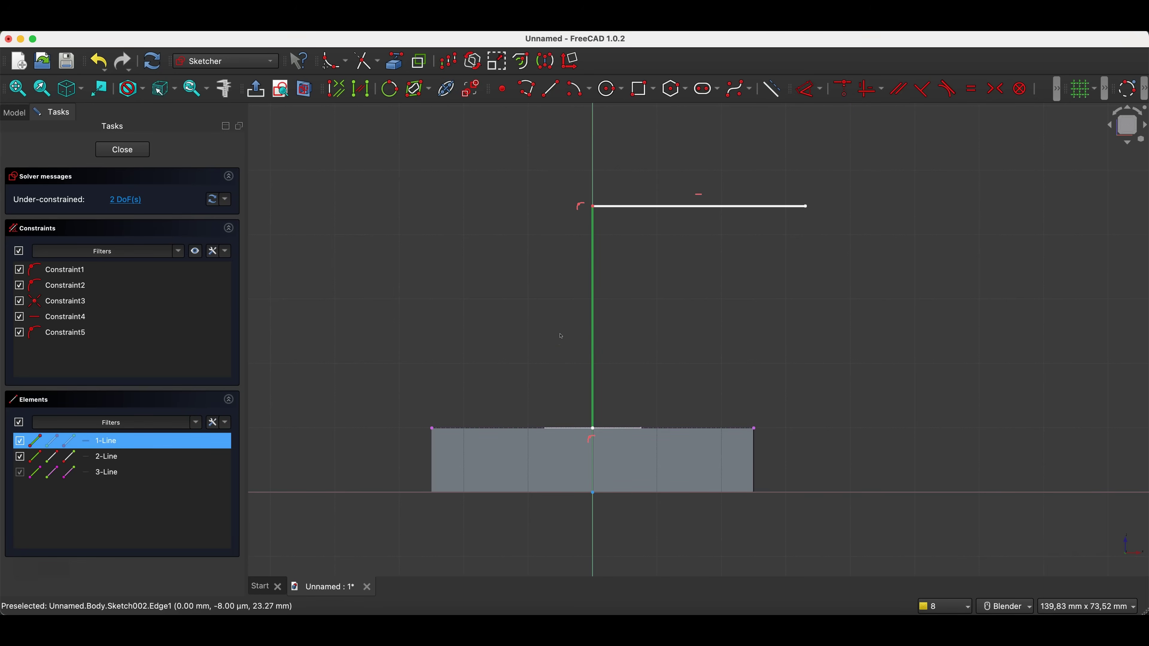
key(d)
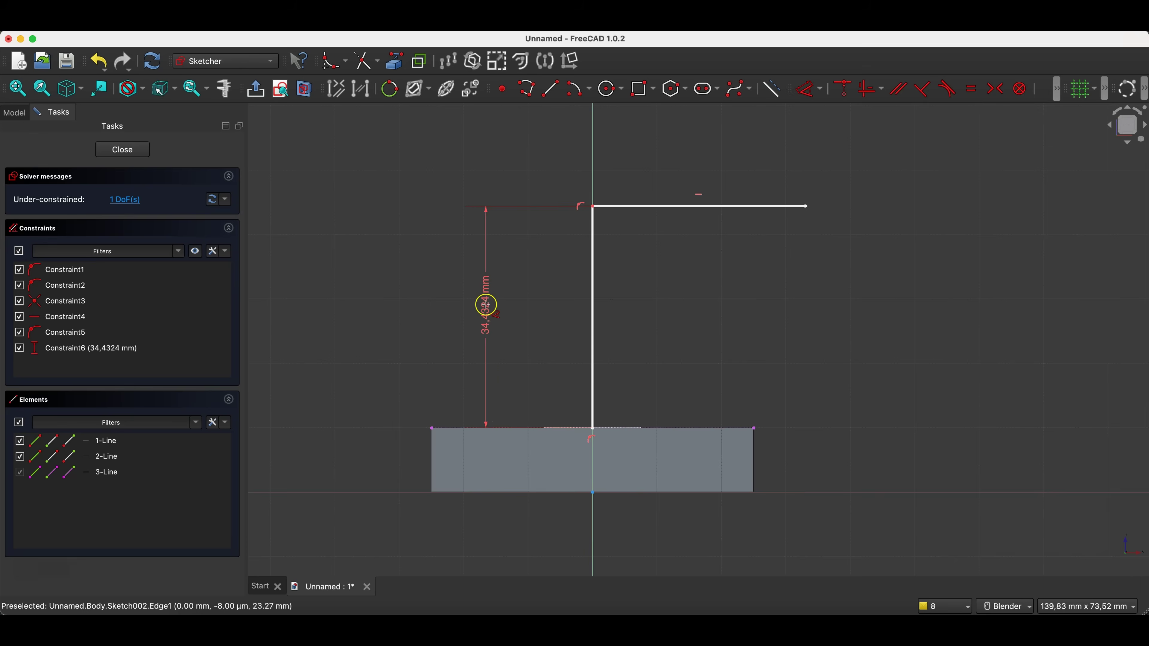
click(486, 306)
text(30)
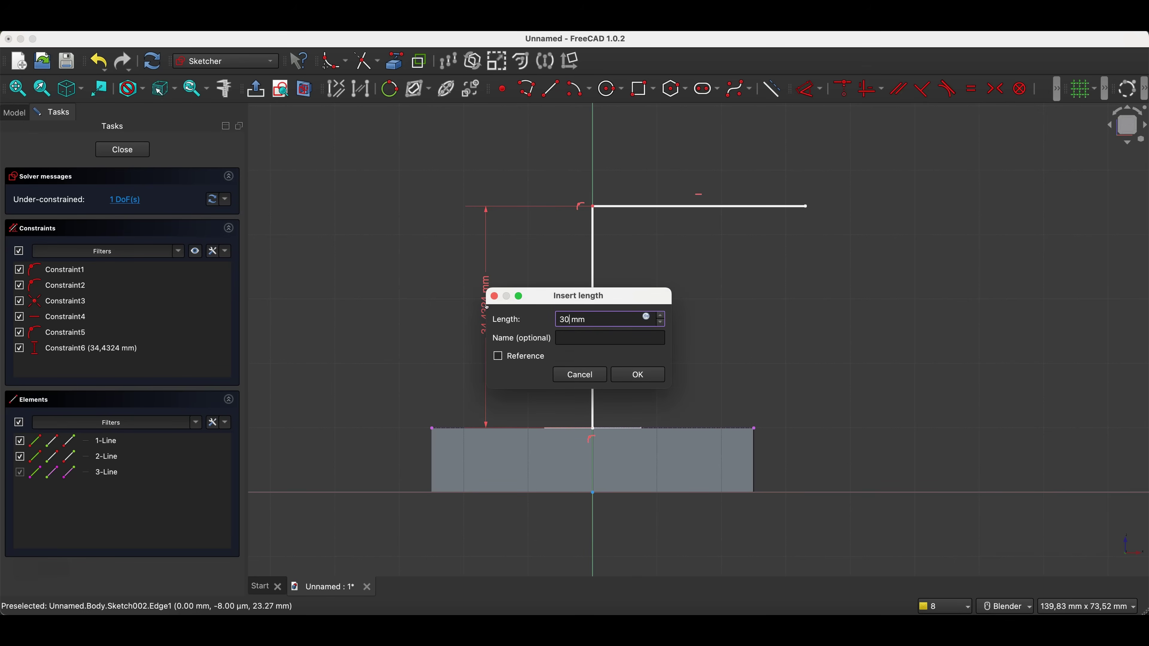
key(Return)
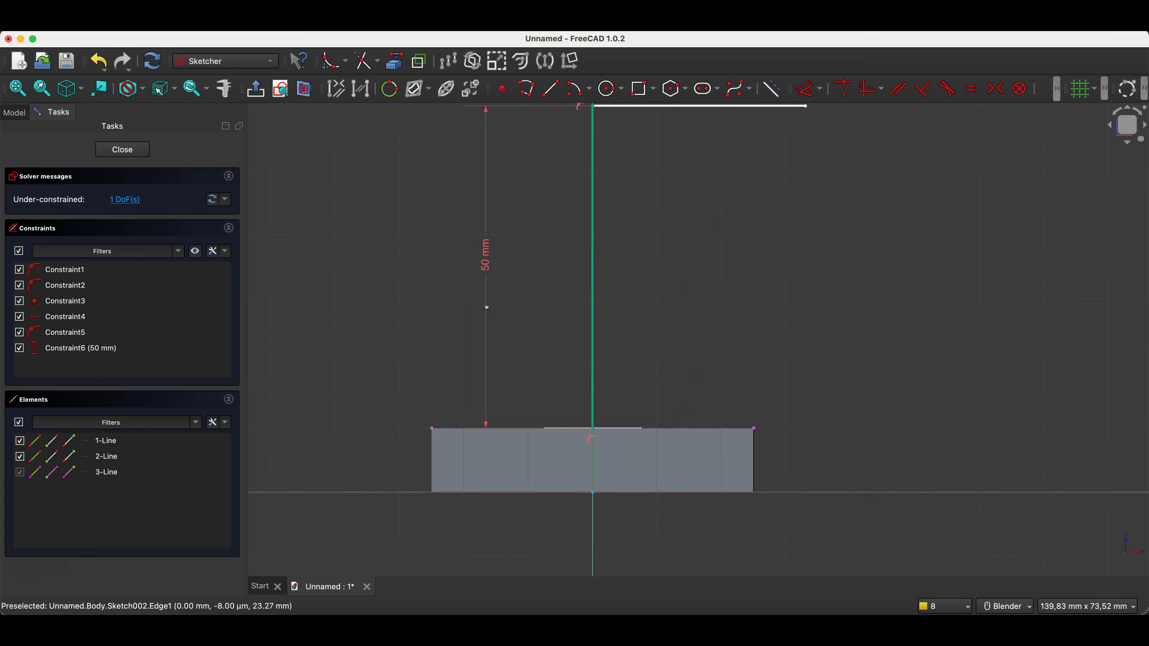
scroll(495, 359, down, 5)
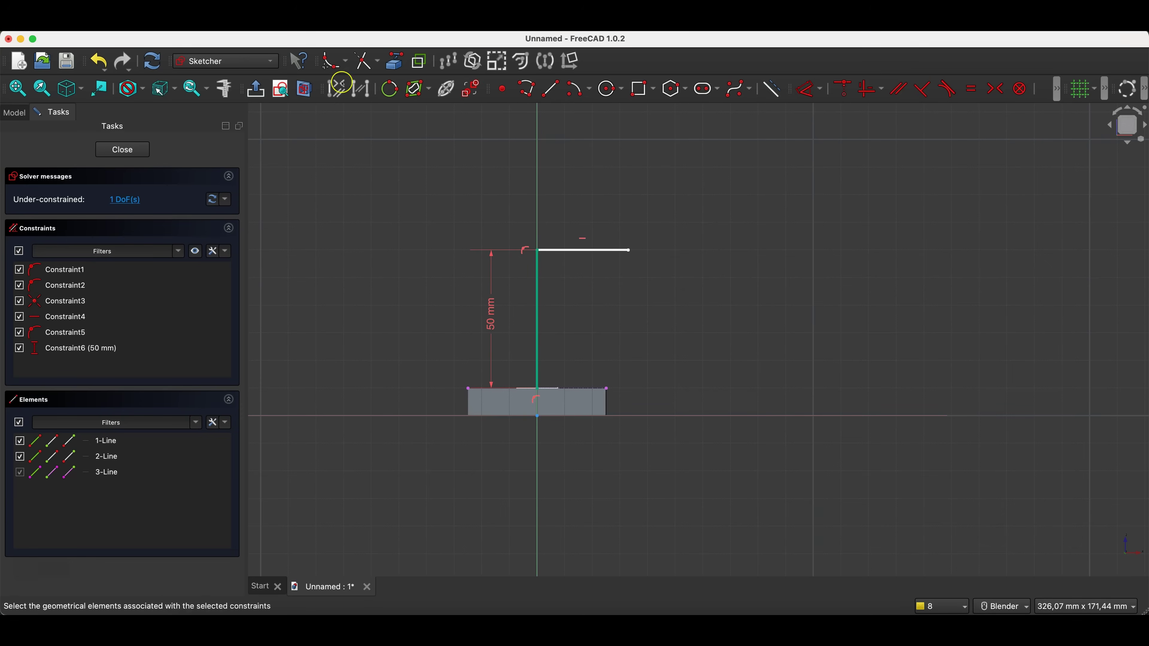
- Fillet the path's top corner and constrain the arc to a 20 mm radius
click(330, 65)
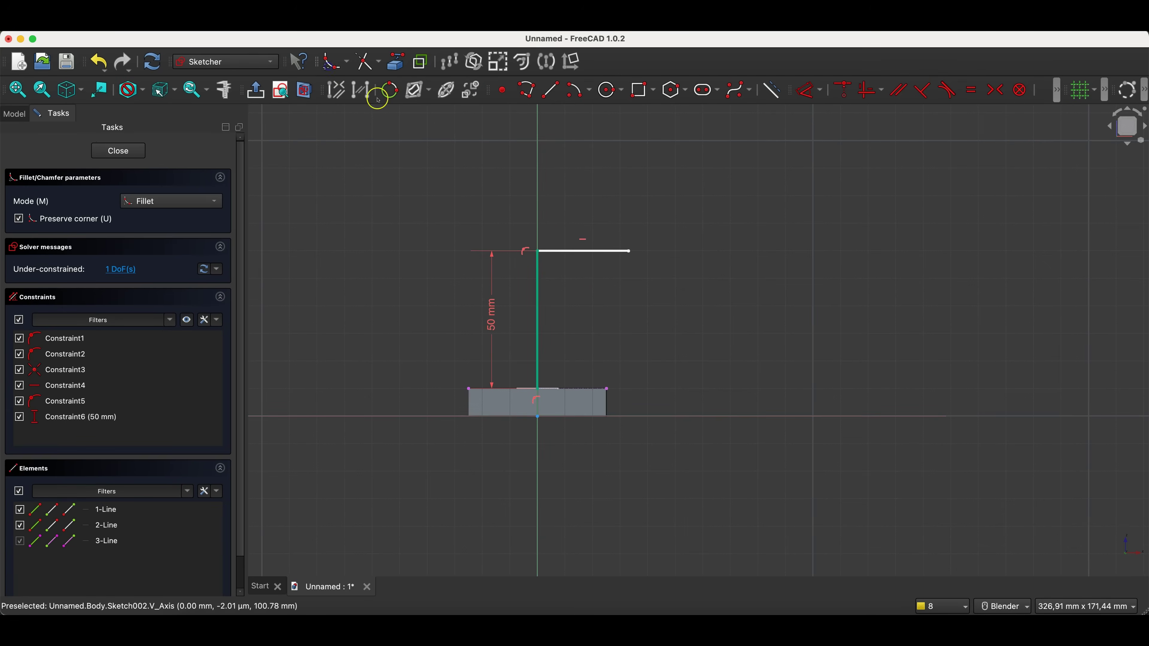
click(536, 249)
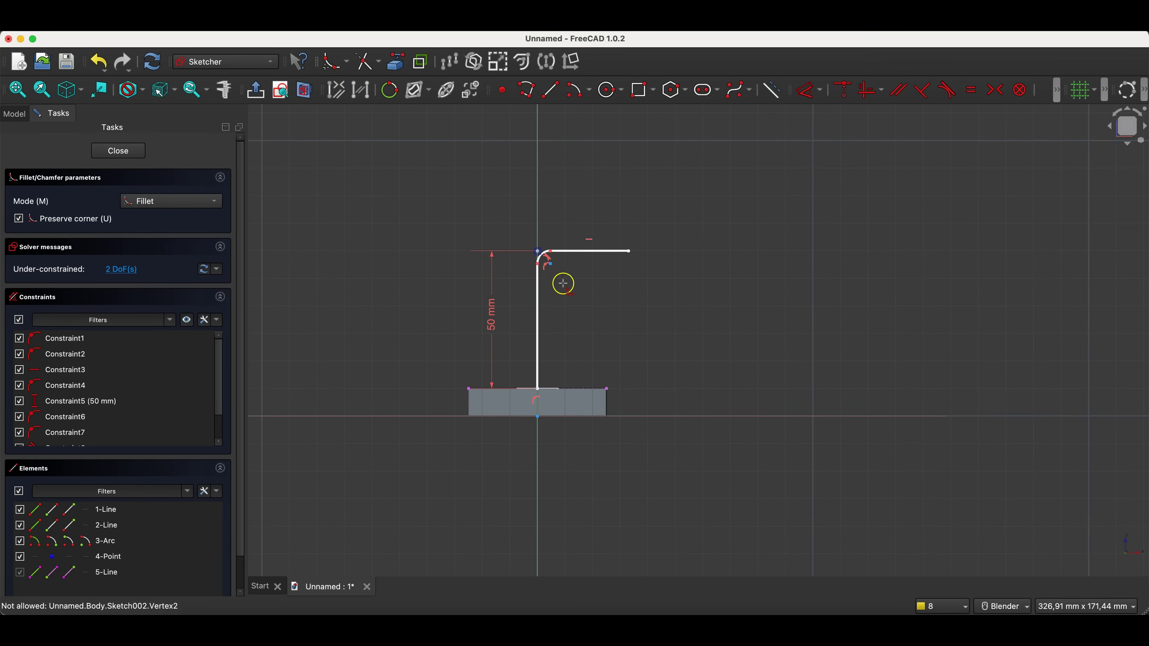
scroll(534, 247, up, 5)
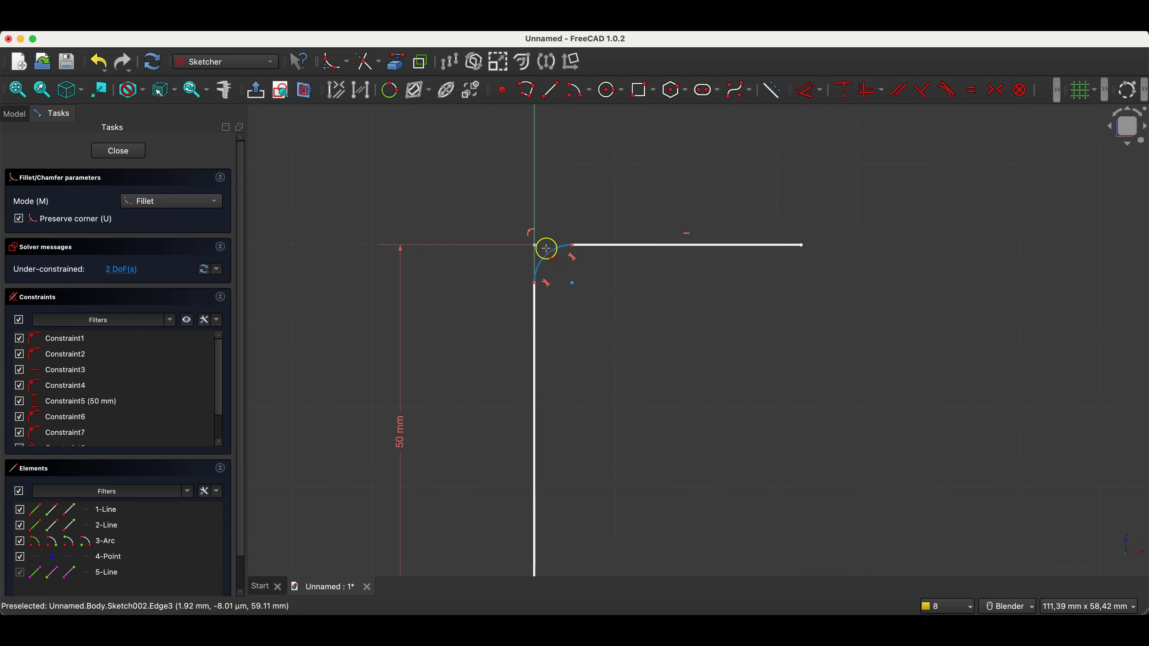
right_click(567, 214)
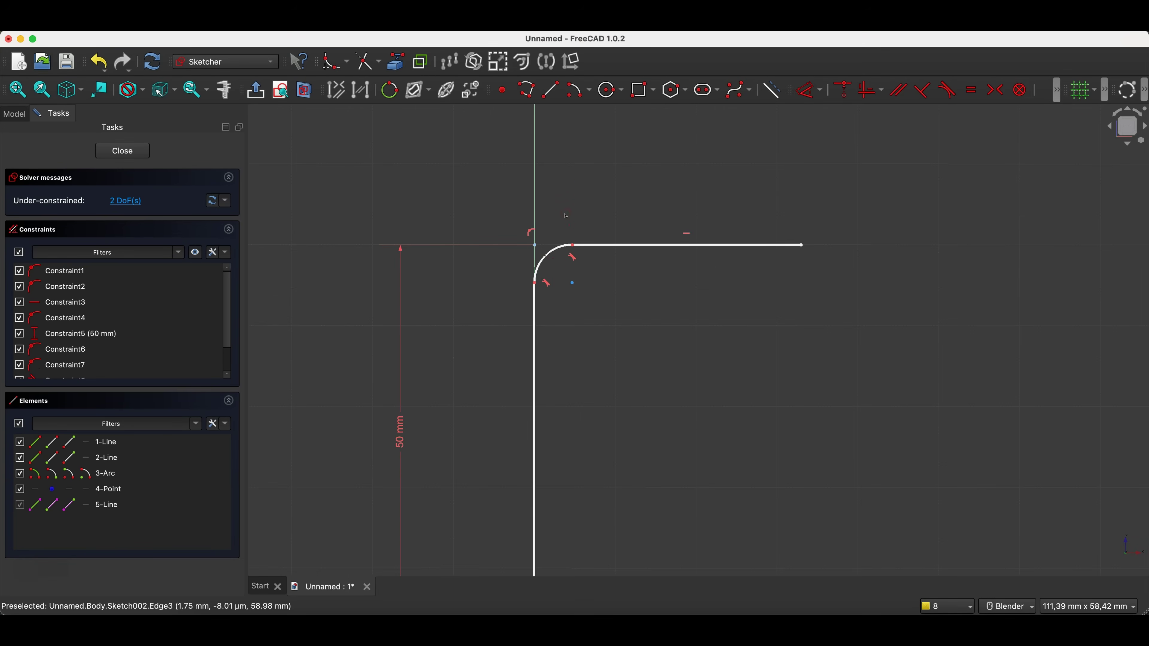
click(549, 256)
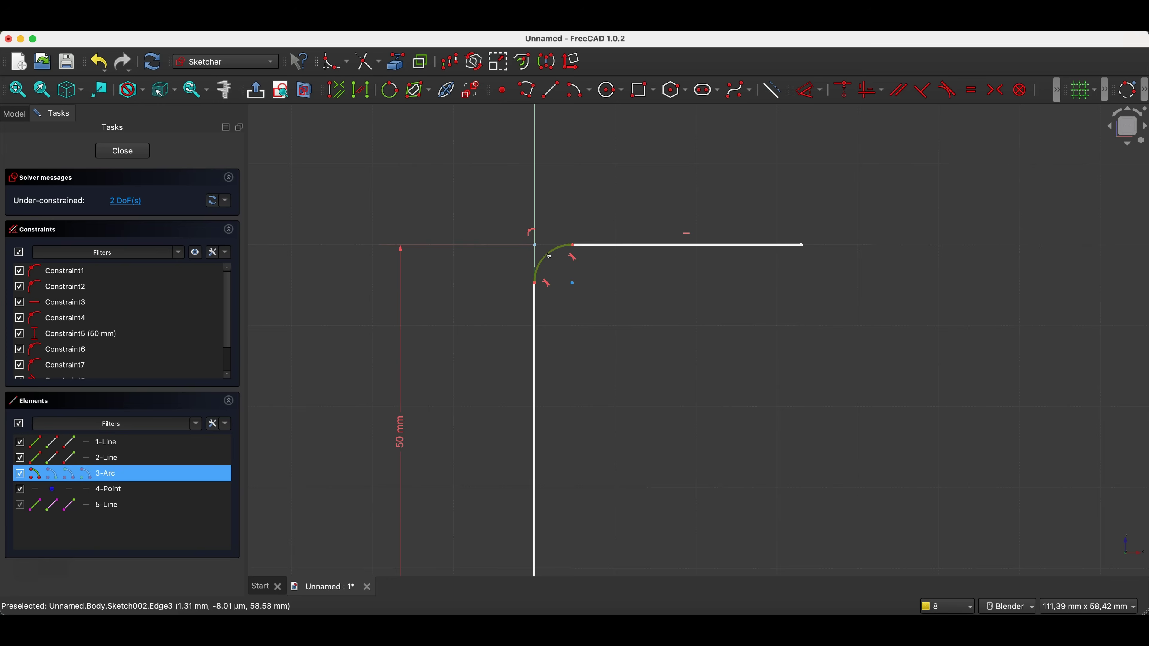
key(d)
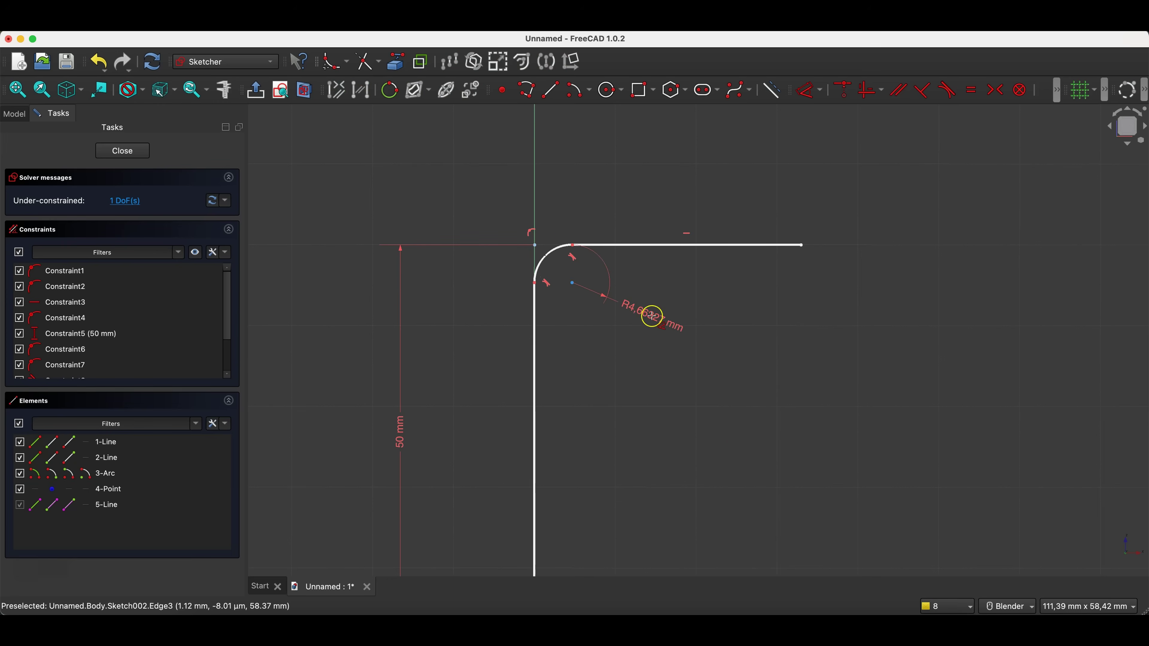
click(660, 320)
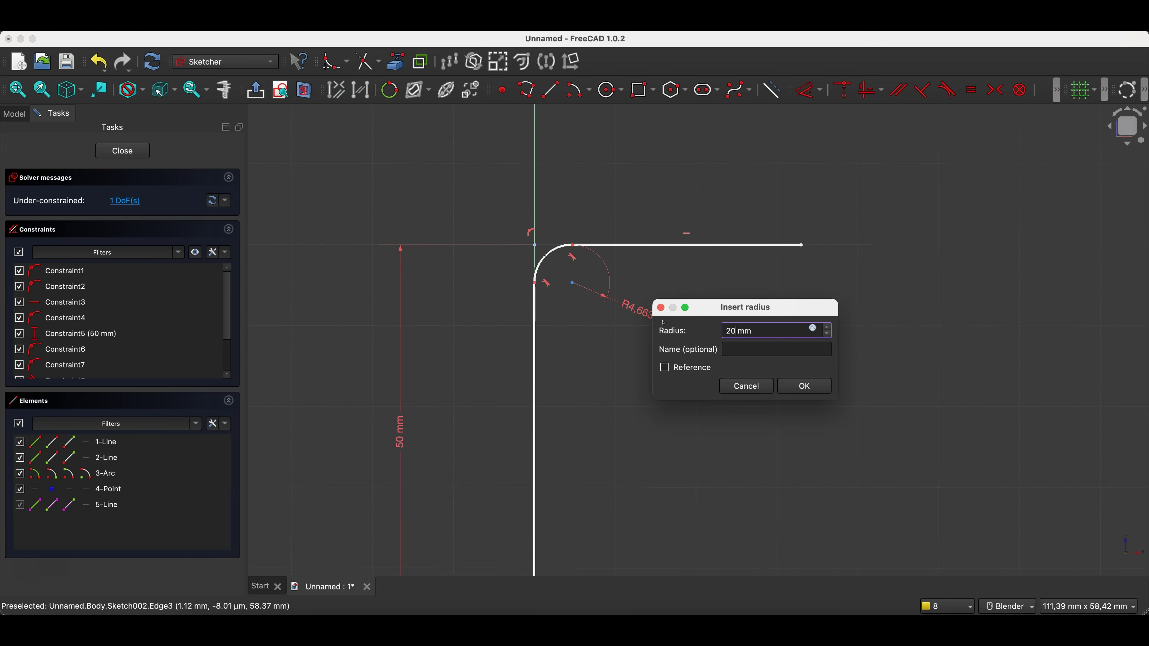
key(Return)
scroll(592, 232, down, 3)
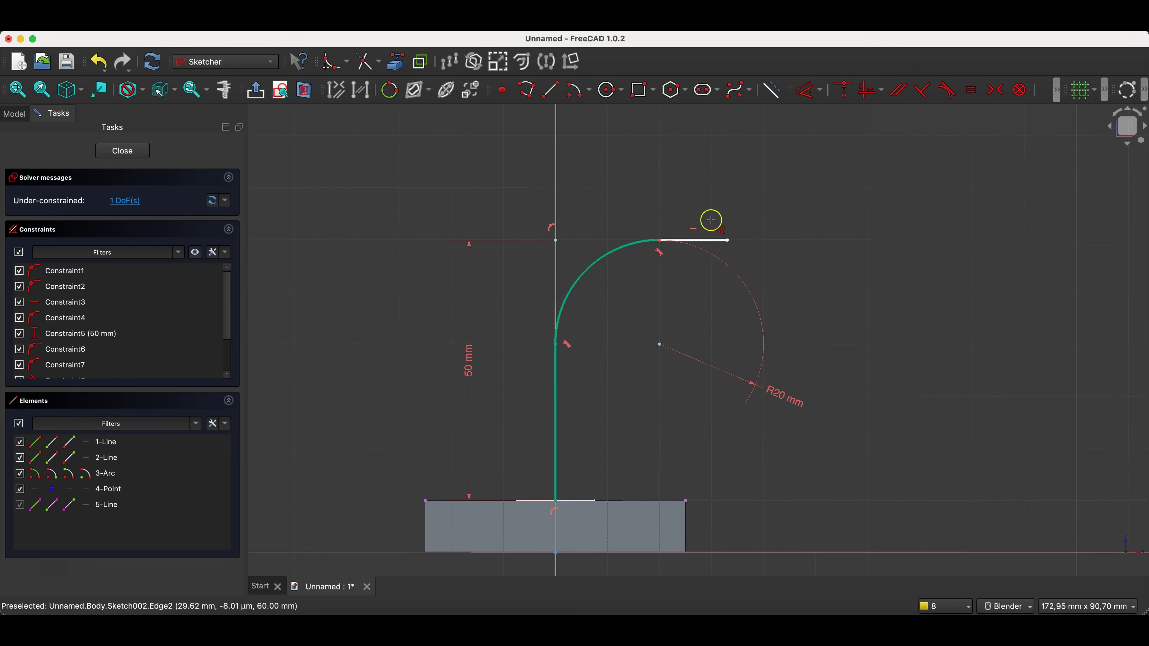
key(Escape)
- Make the horizontal and vertical lines equal length and close the sketch
click(711, 244)
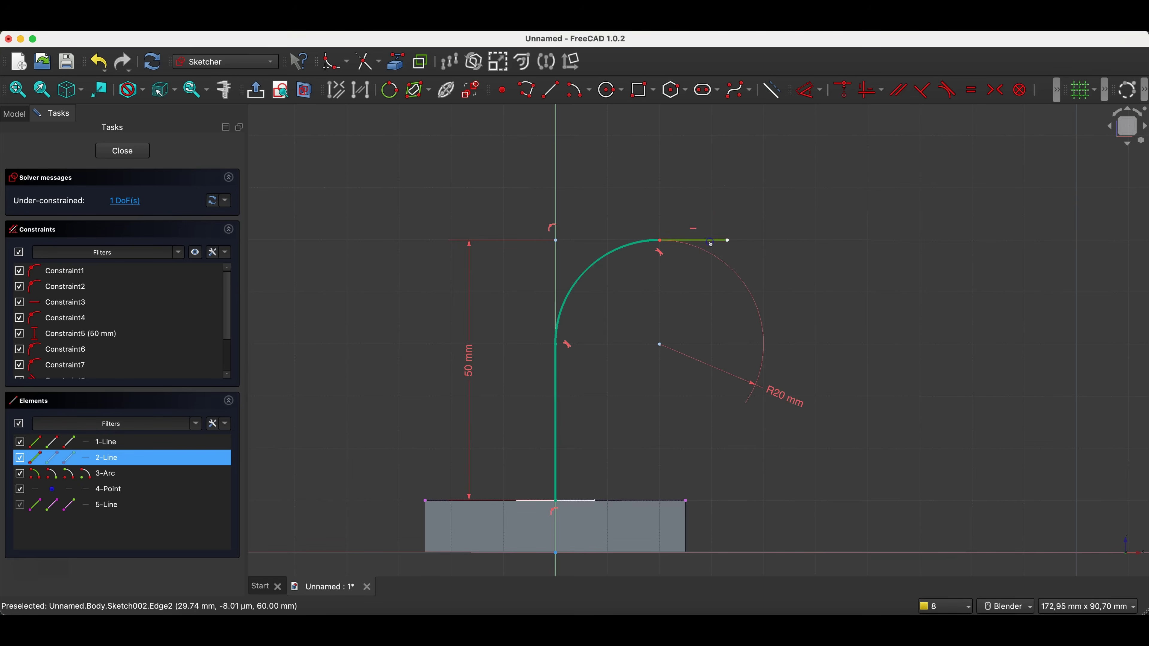
click(559, 410)
click(972, 90)
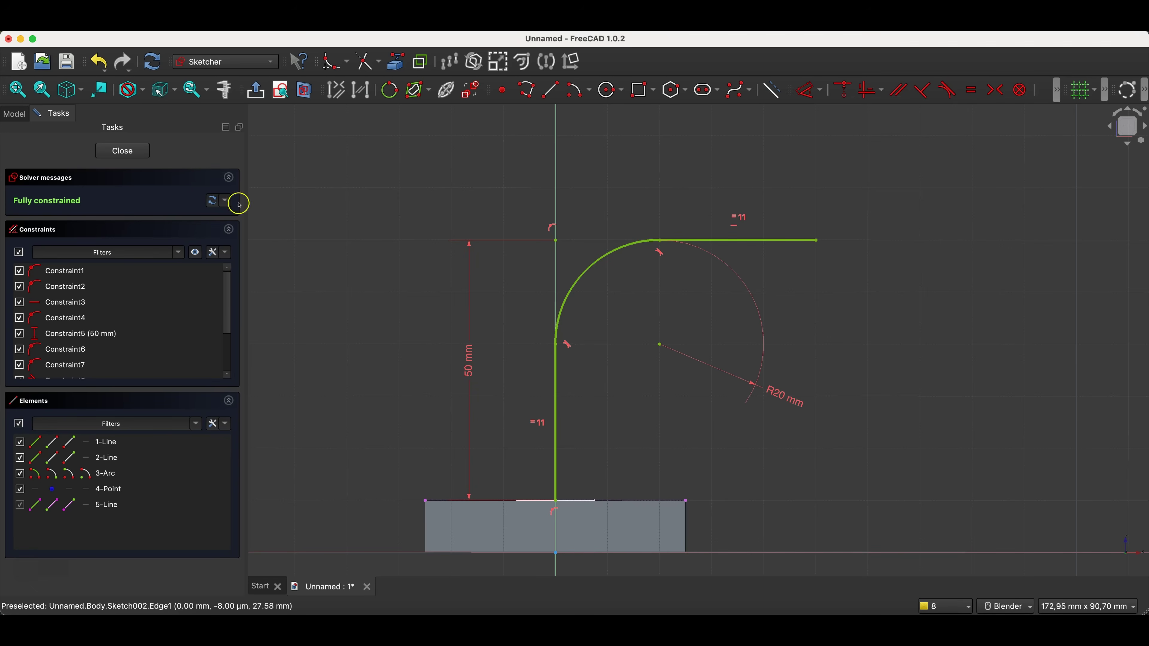
click(117, 150)
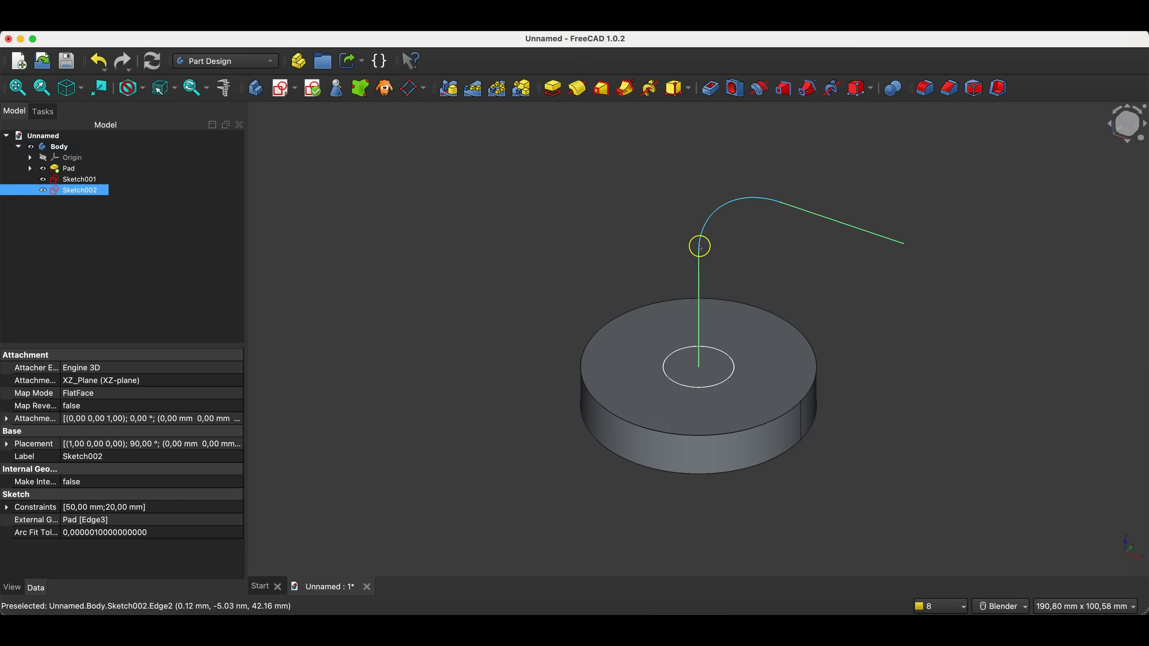
- Select Sketch001, the 15 mm circle, in the Model tree
click(85, 181)
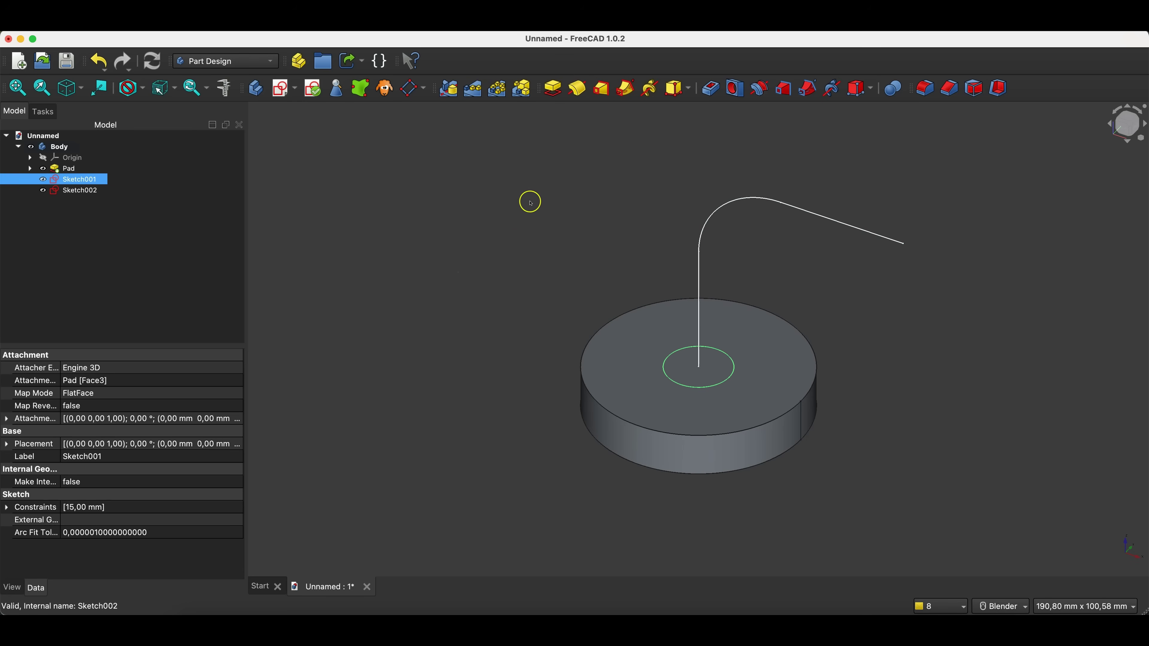
- Sweep the 15 mm circle along Sketch002 as an Additive Pipe
click(624, 88)
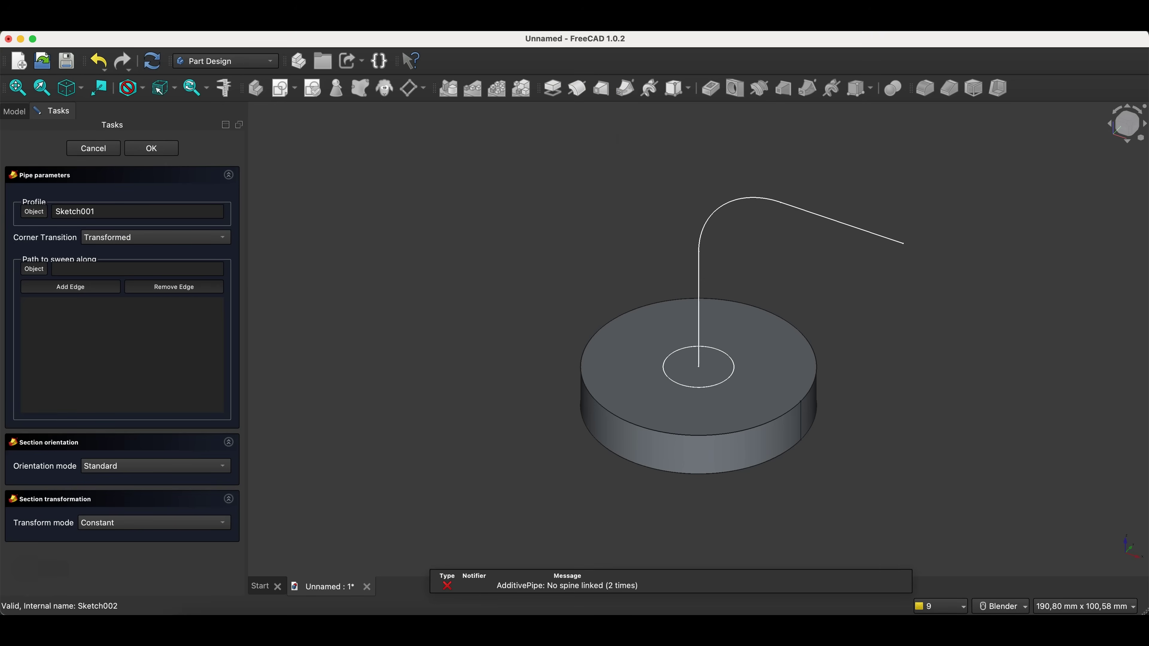
click(35, 270)
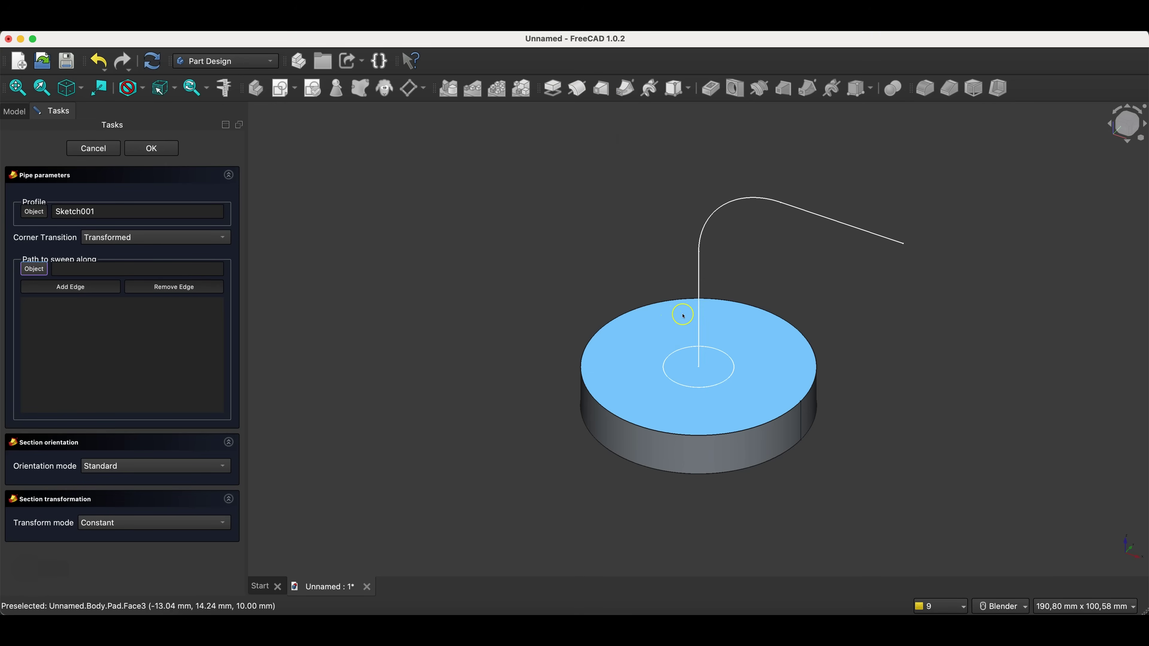
click(700, 303)
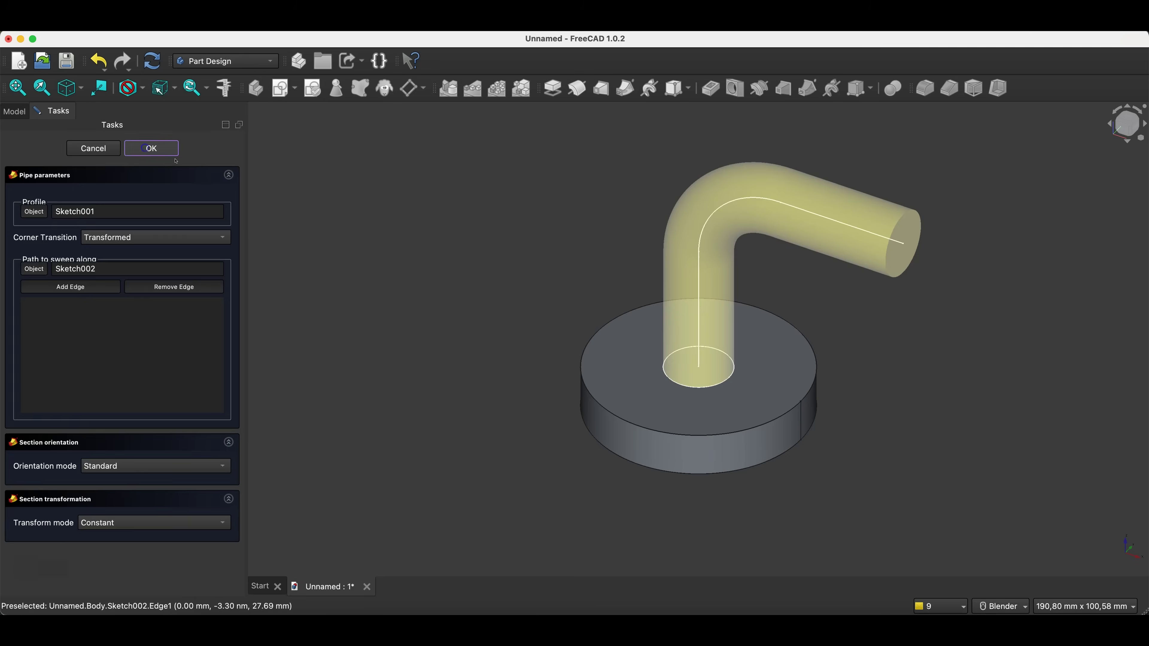
click(149, 148)
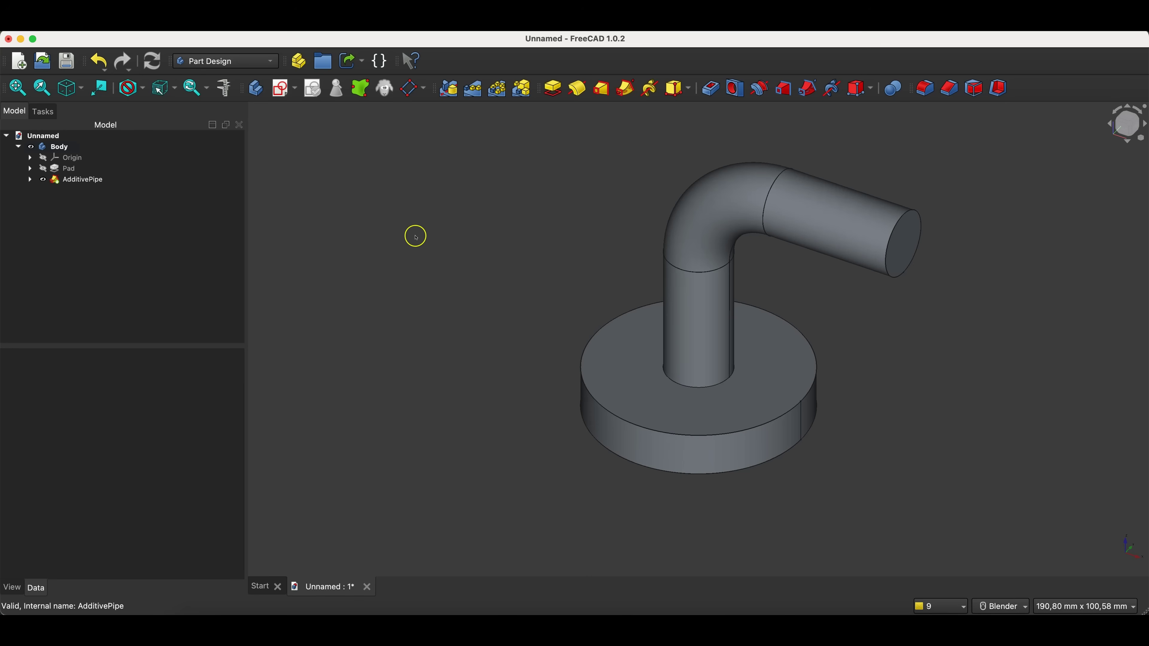
- Delete the AdditivePipe feature from the body
click(89, 184)
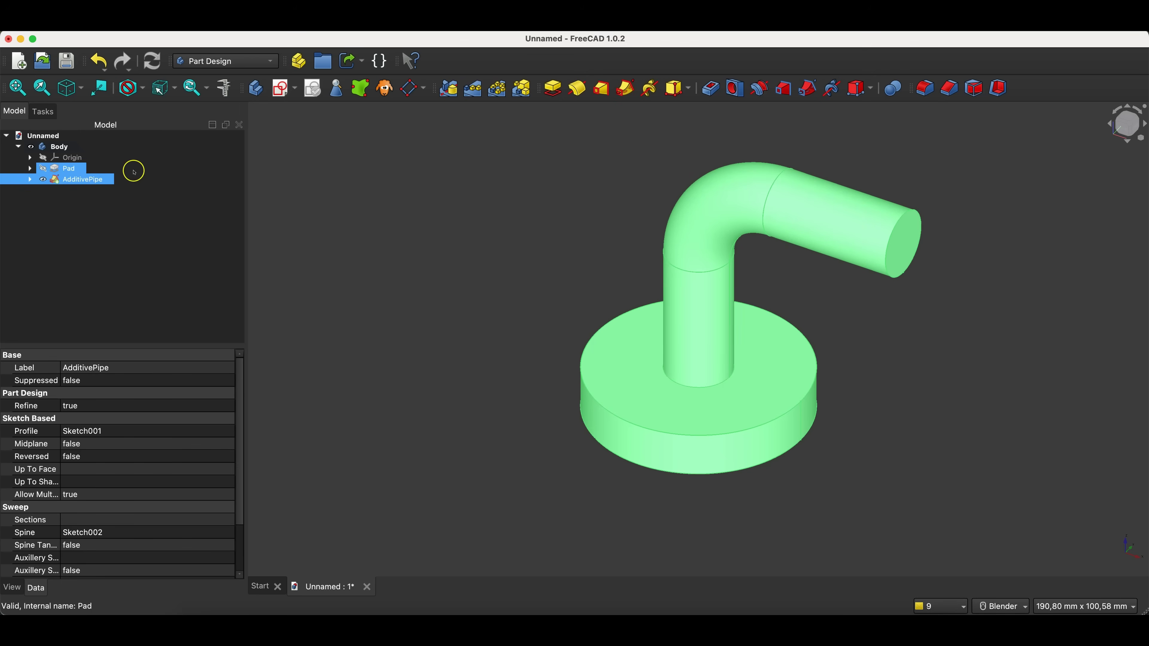
click(88, 181)
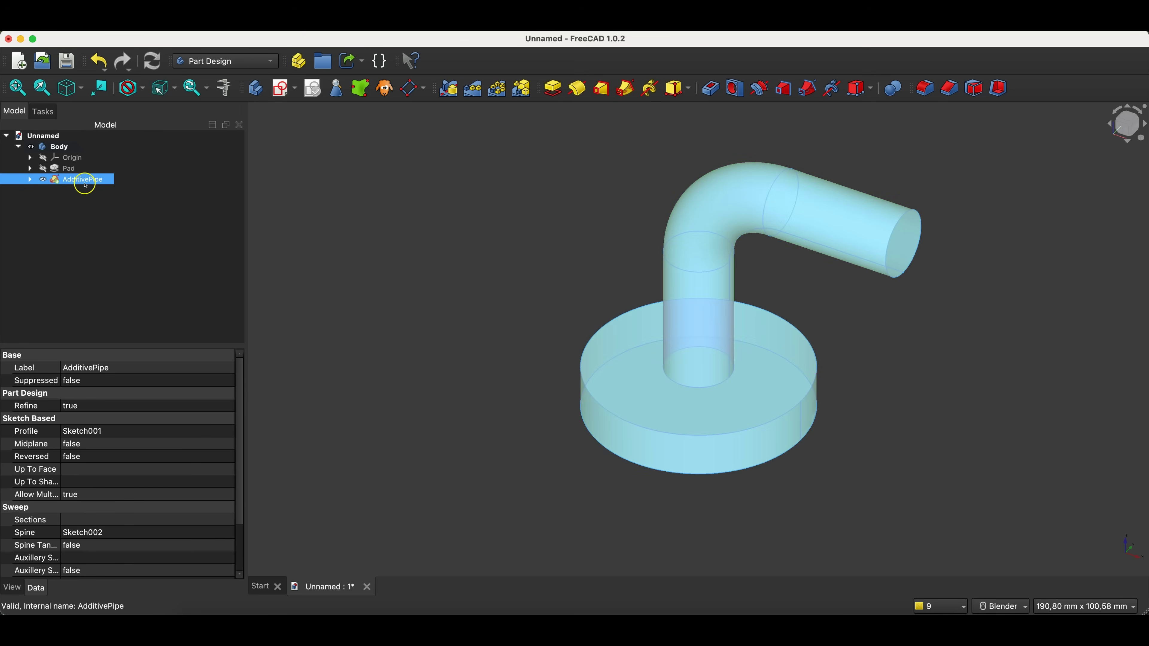
key(Delete)
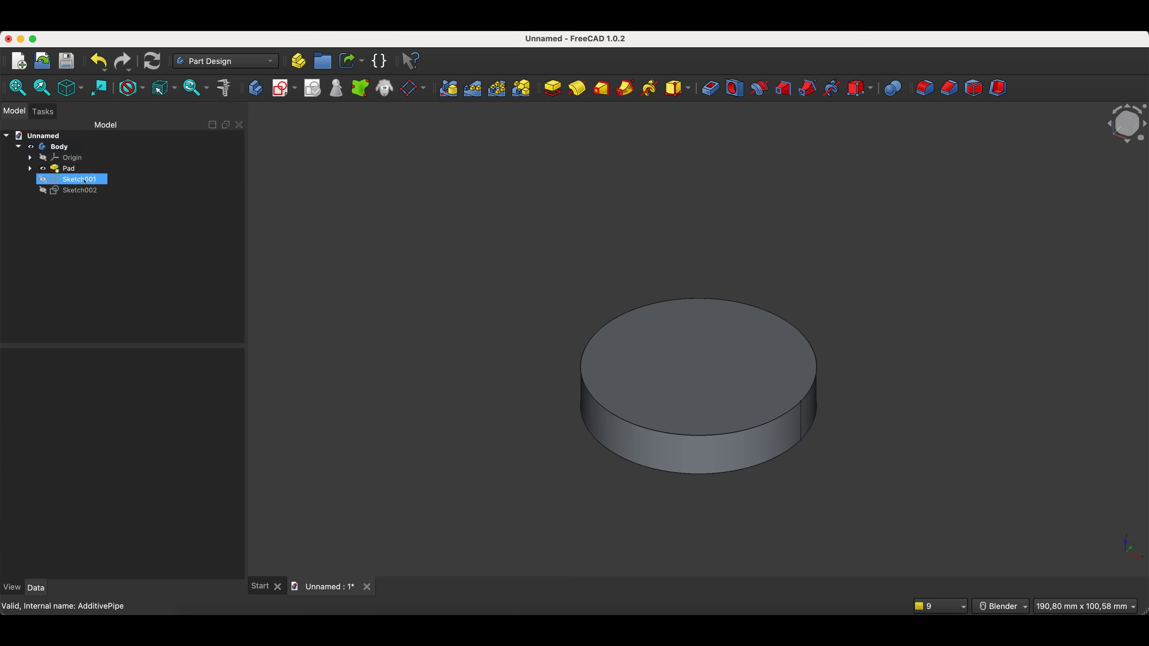
click(70, 190)
- Show Sketch001 and Sketch002 again and pick the path's straight end segment
key(space)
click(75, 180)
key(space)
ctrl+click(95, 190)
click(86, 201)
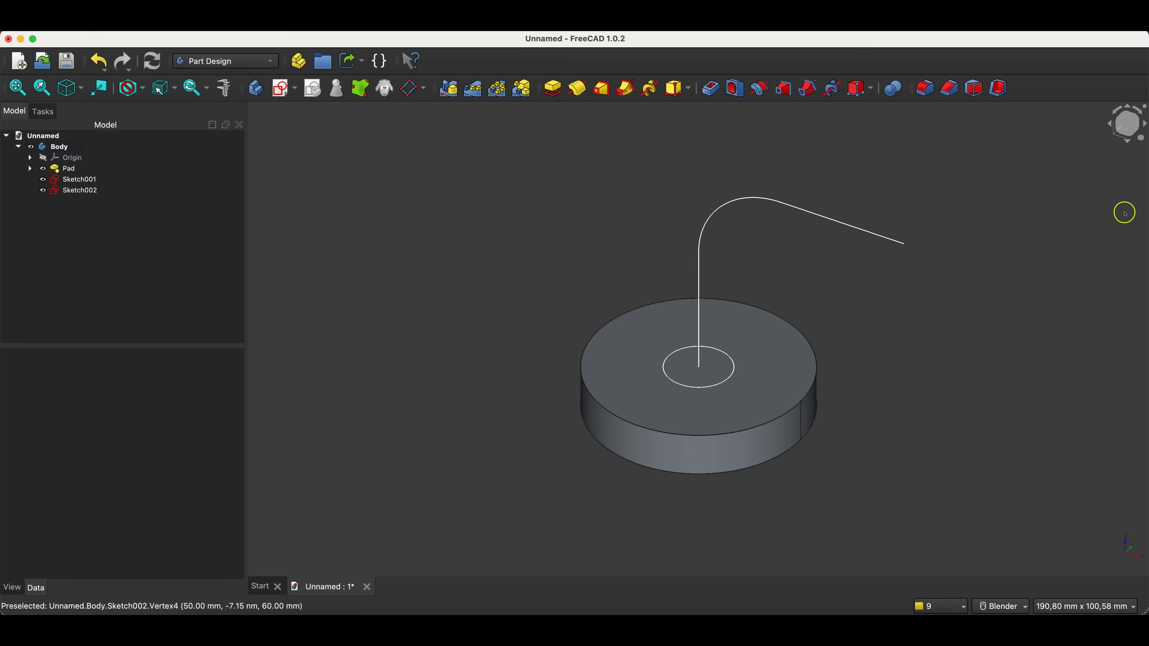
click(905, 246)
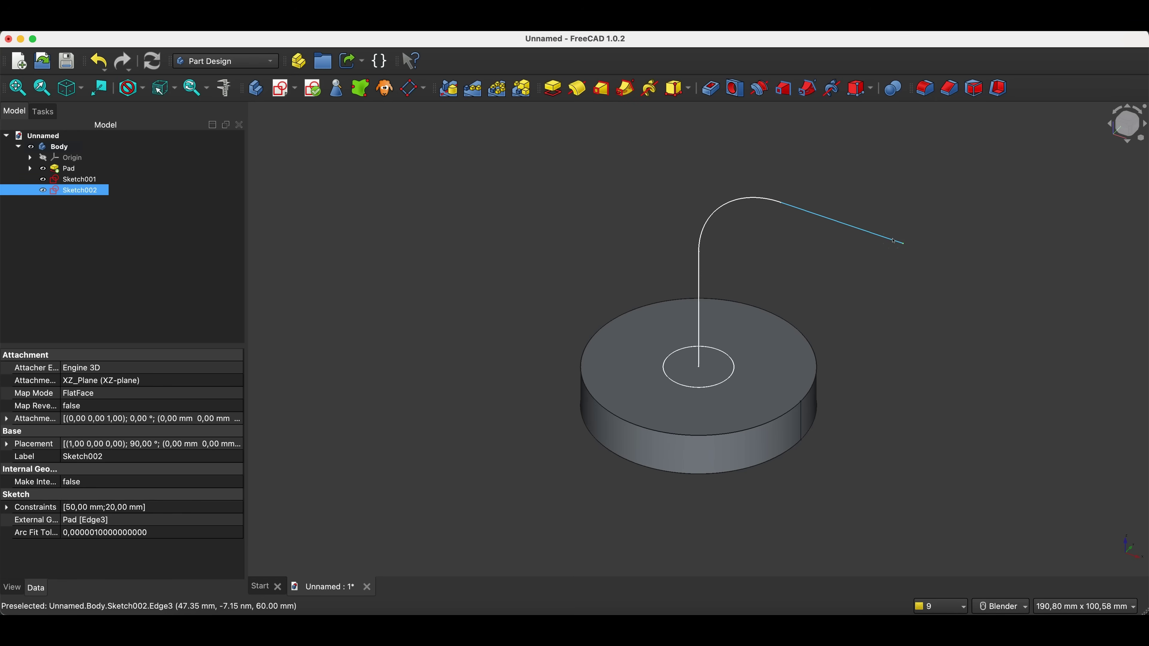
- Create a datum plane at the path's end point, normal to its end edge
ctrl+click(903, 243)
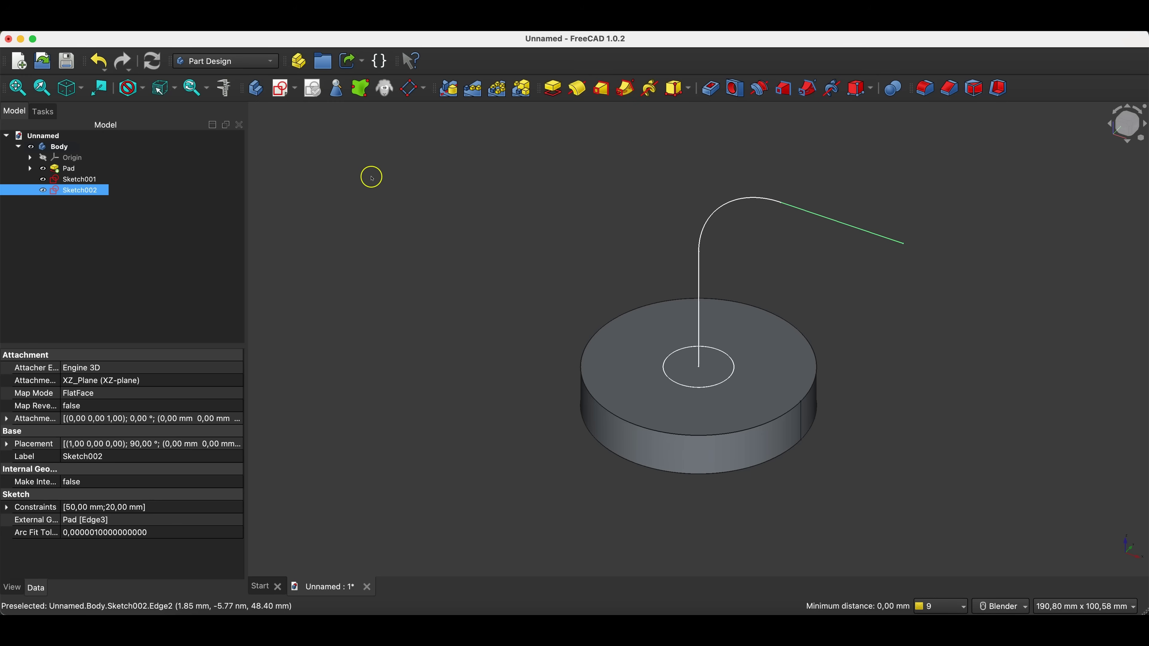
click(408, 89)
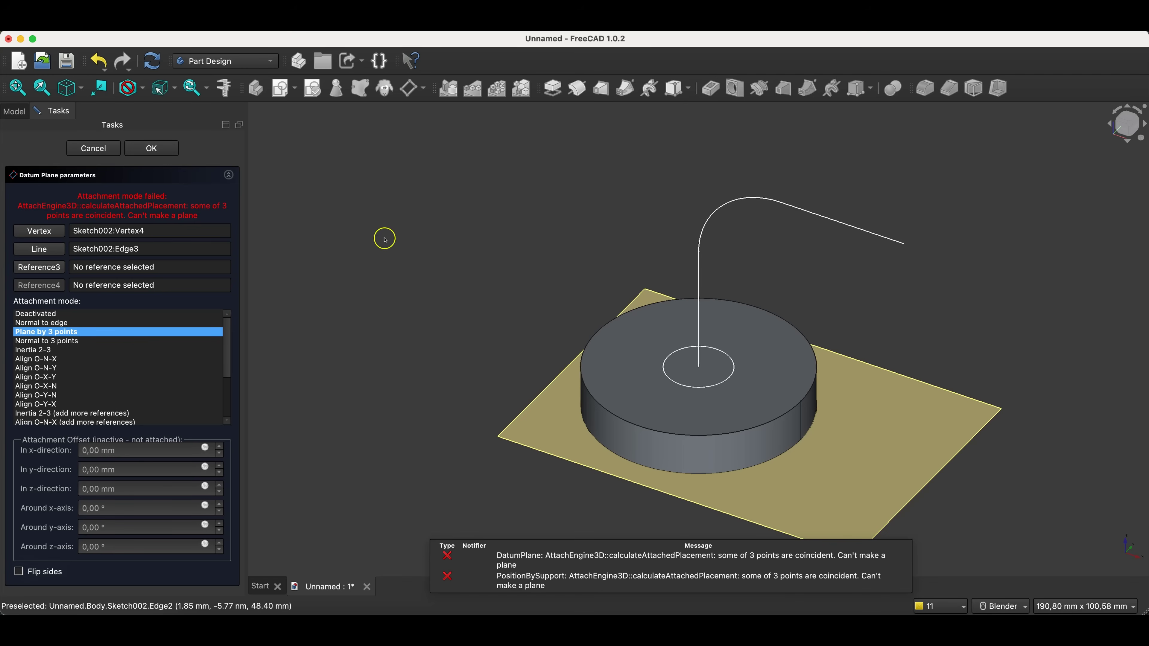
click(31, 324)
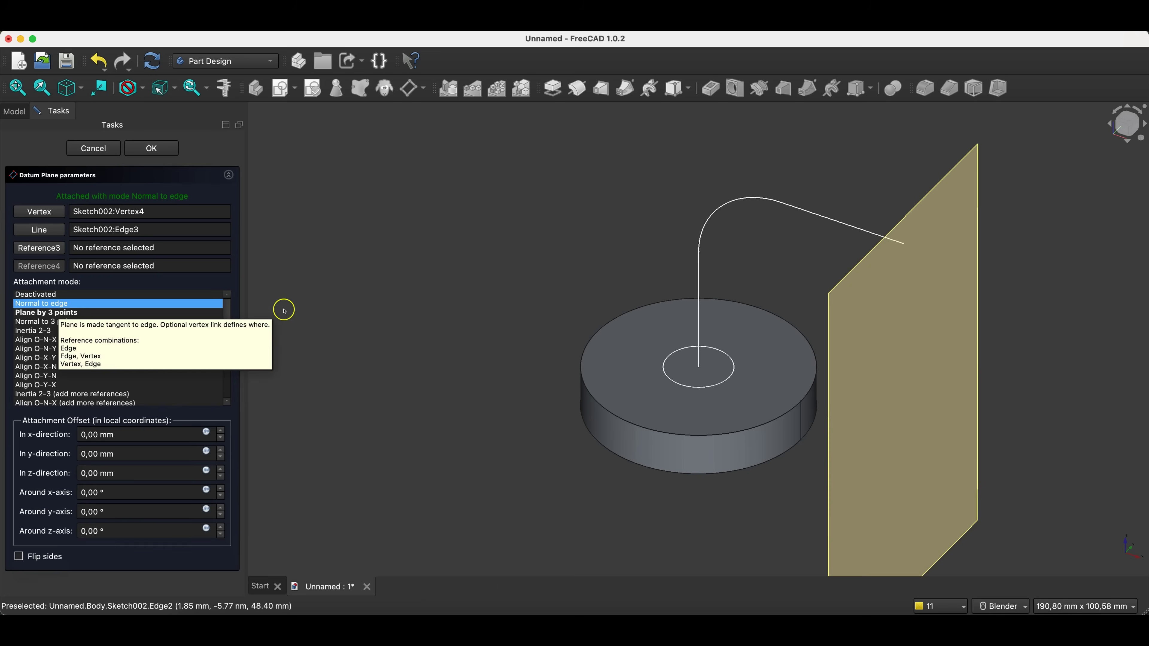
click(152, 148)
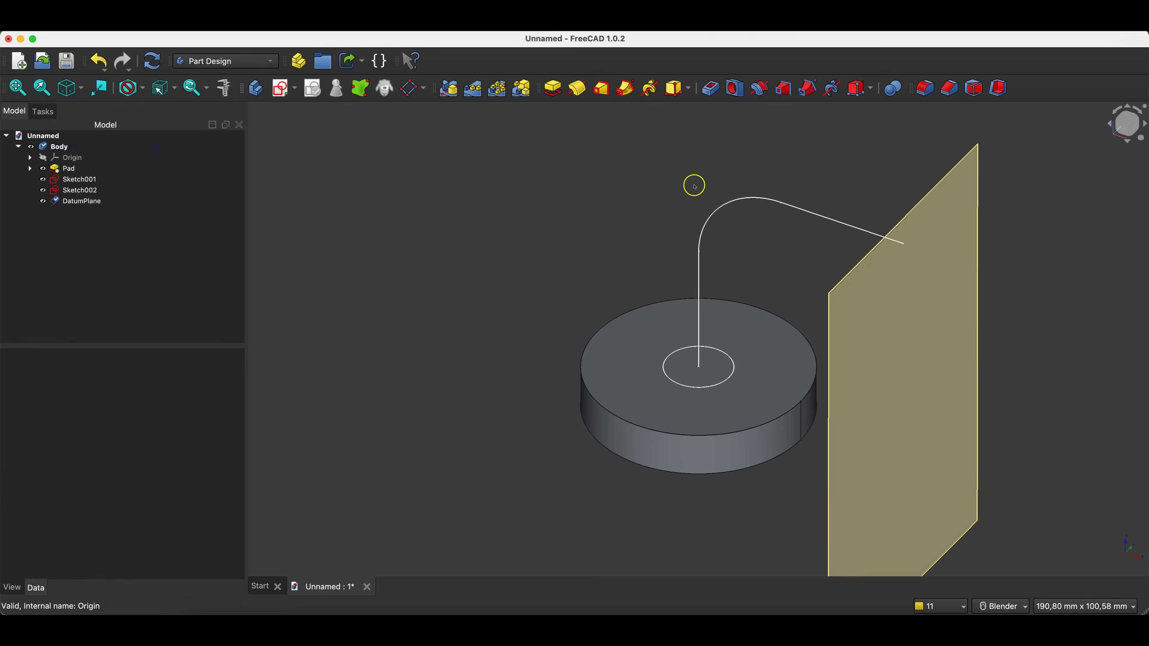
- Open a new sketch on the datum plane
middle_drag(694, 186, 858, 176)
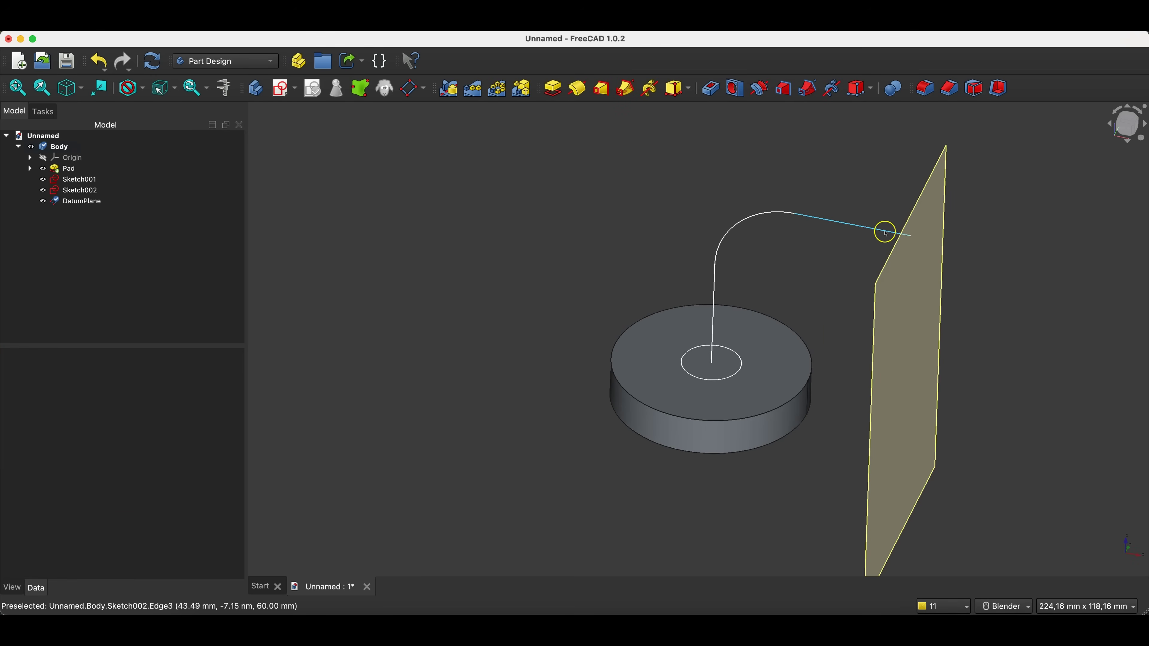
click(916, 282)
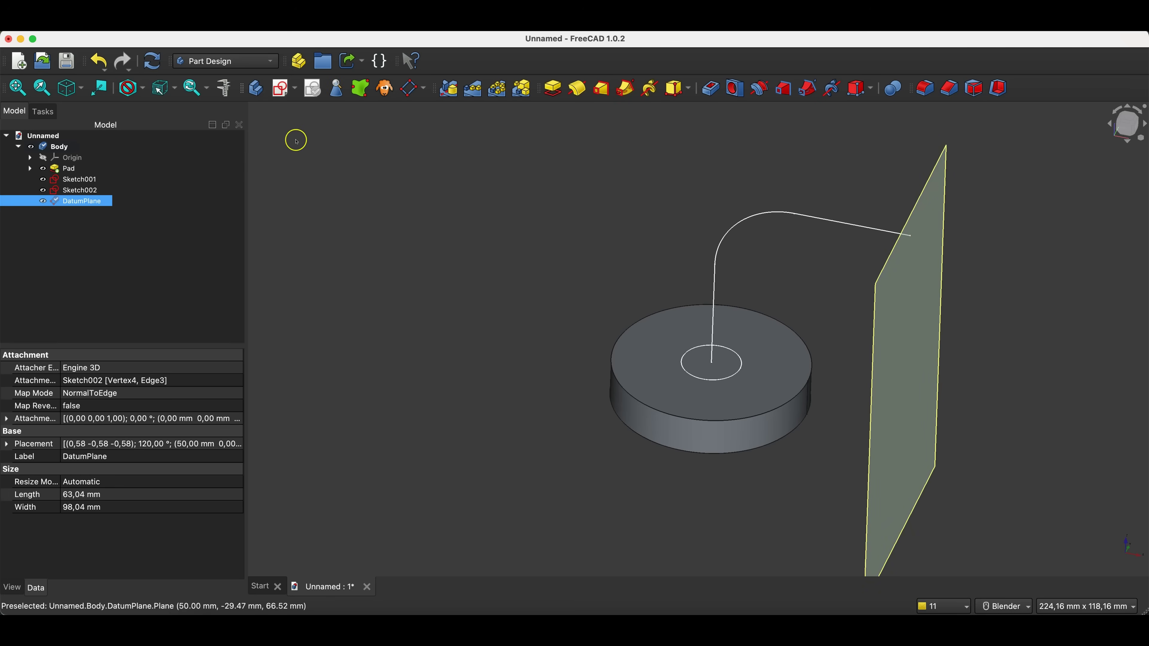
click(283, 88)
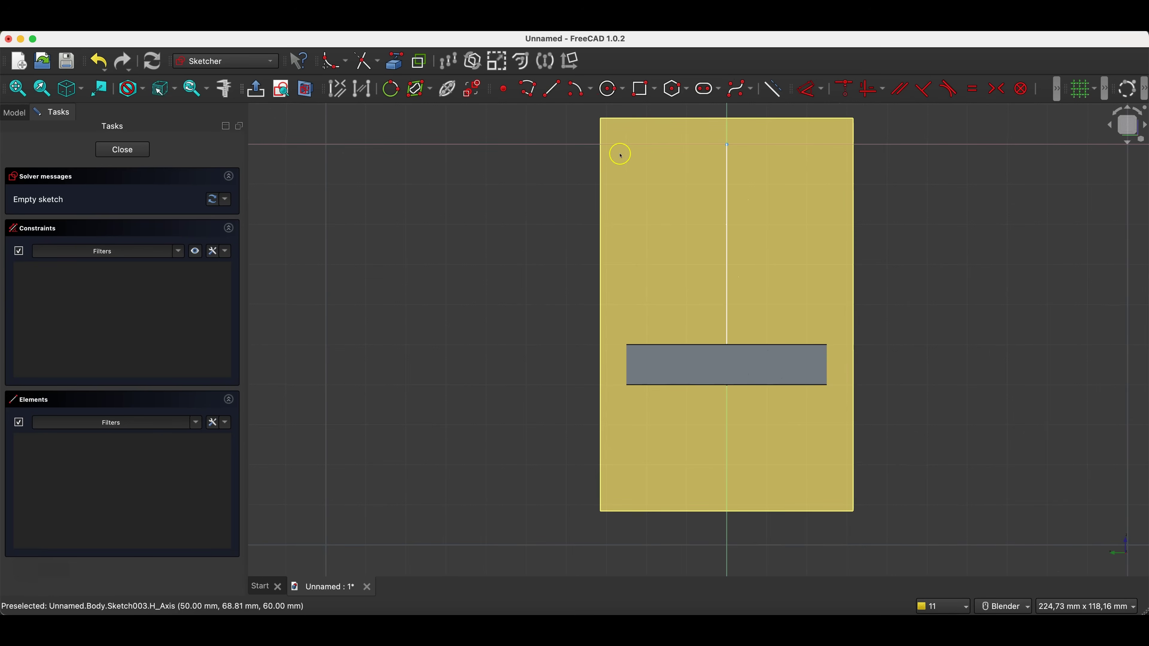
- Draw a circle of radius 2 mm centred on the sketch origin
click(600, 89)
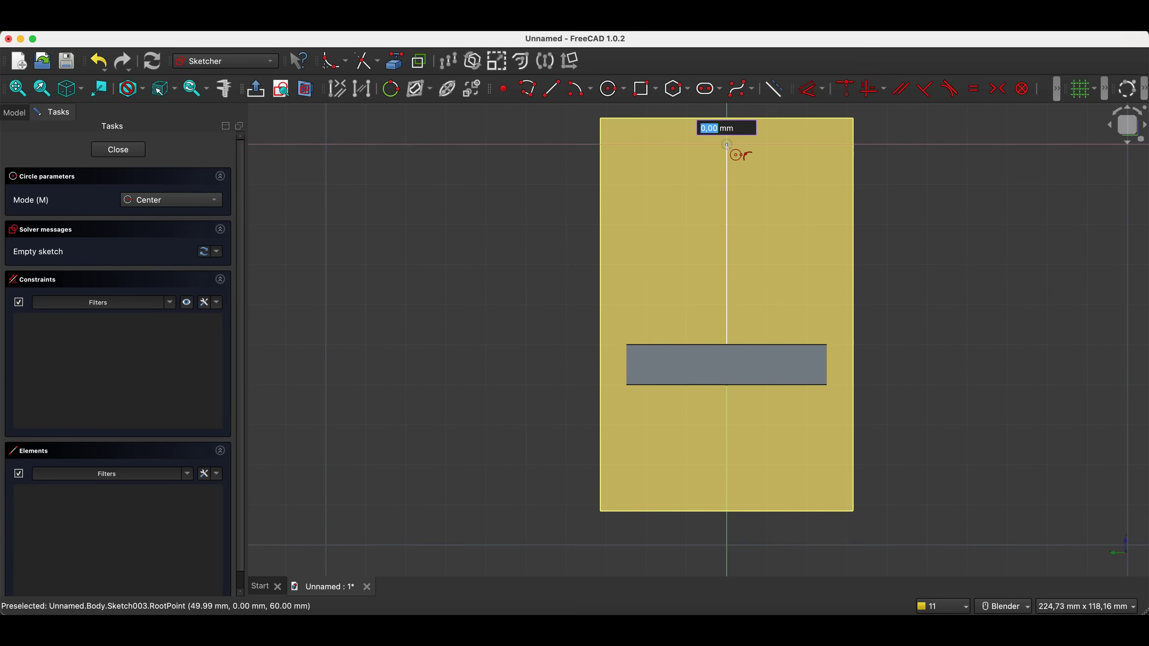
click(726, 145)
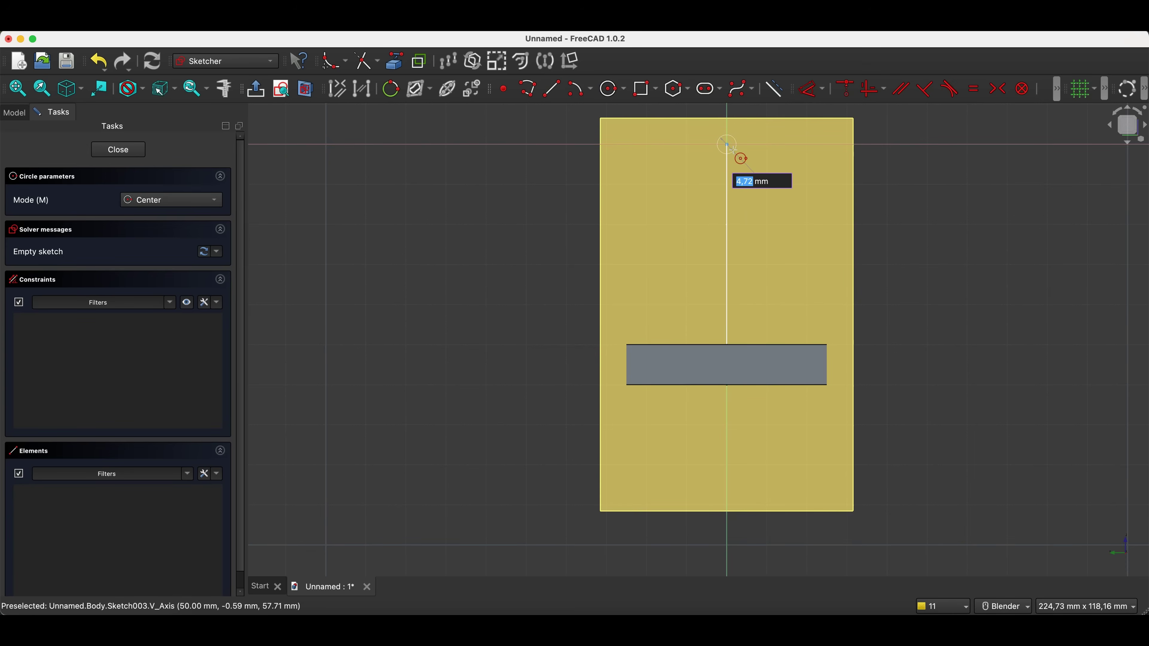
text(2)
key(Return)
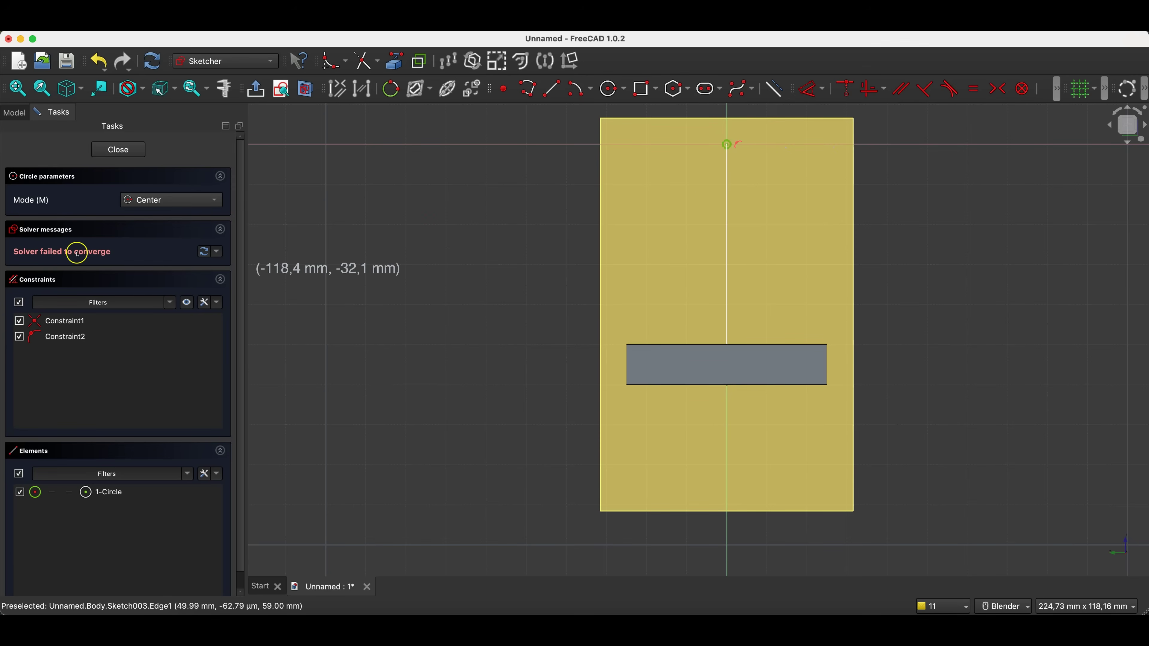
key(Escape)
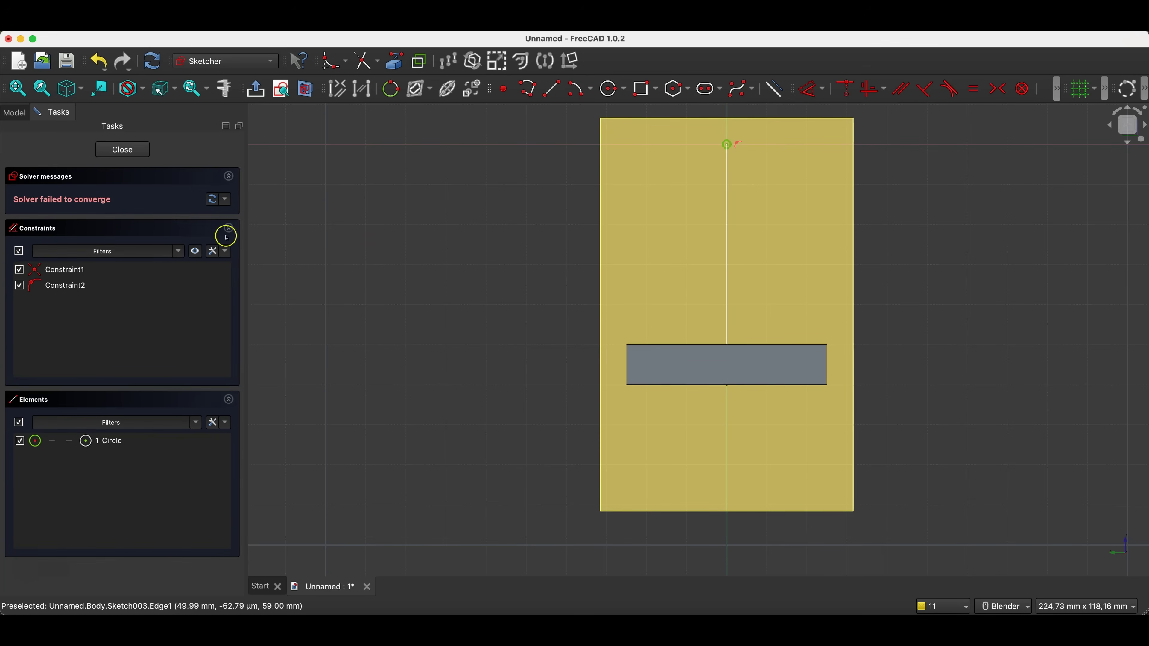
- Select the conflicting coincident constraint in the constraint list
scroll(737, 120, up, 5)
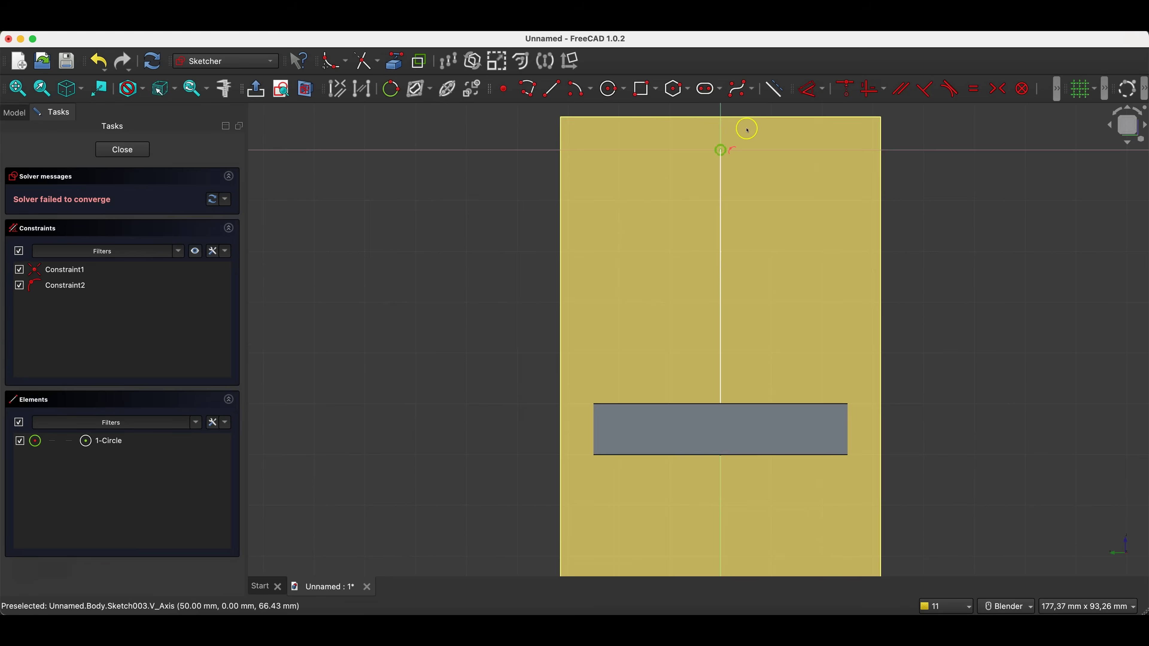
scroll(670, 183, down, 3)
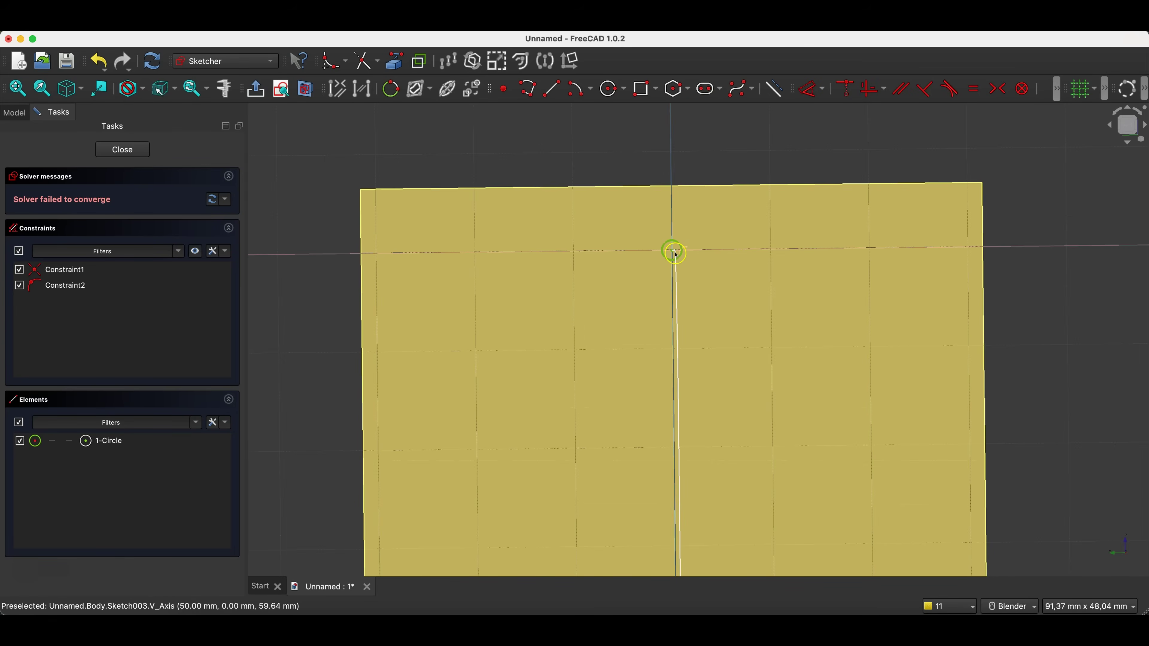
middle_drag(671, 249, 725, 262)
scroll(723, 260, down, 5)
scroll(705, 267, up, 8)
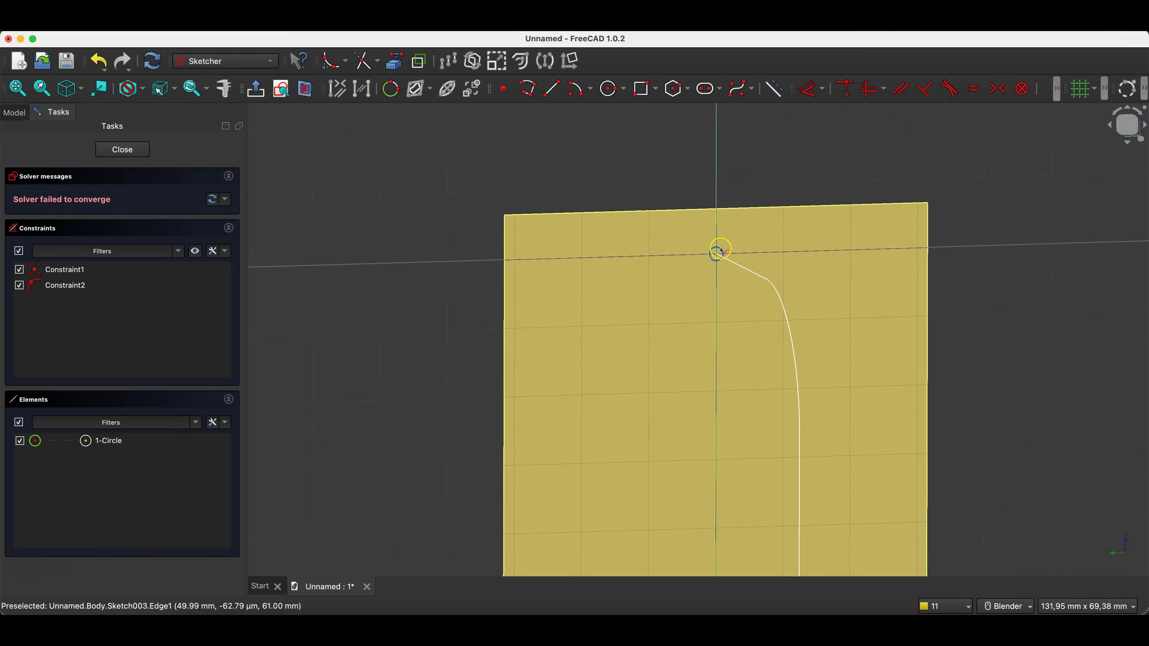
click(81, 285)
click(64, 271)
- Delete the conflicting constraint and give the circle a 2 mm diameter dimension
key(Delete)
key(Delete)
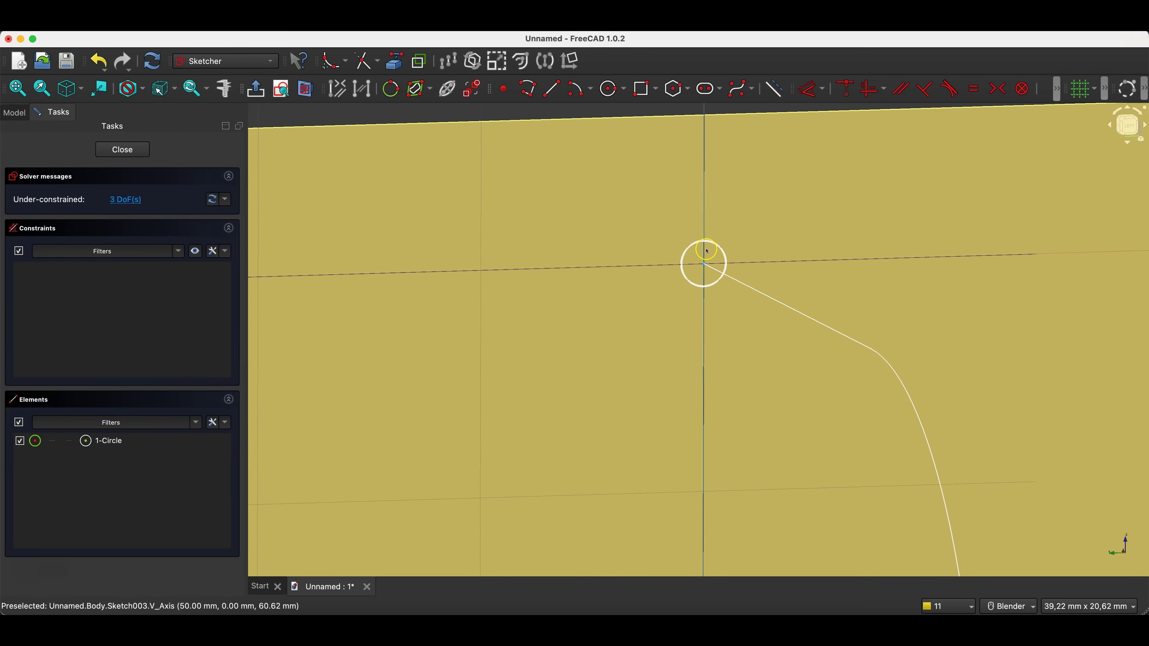
mouse_move(704, 264)
mouse_down()
mouse_move(641, 261)
mouse_move(636, 241)
mouse_up()
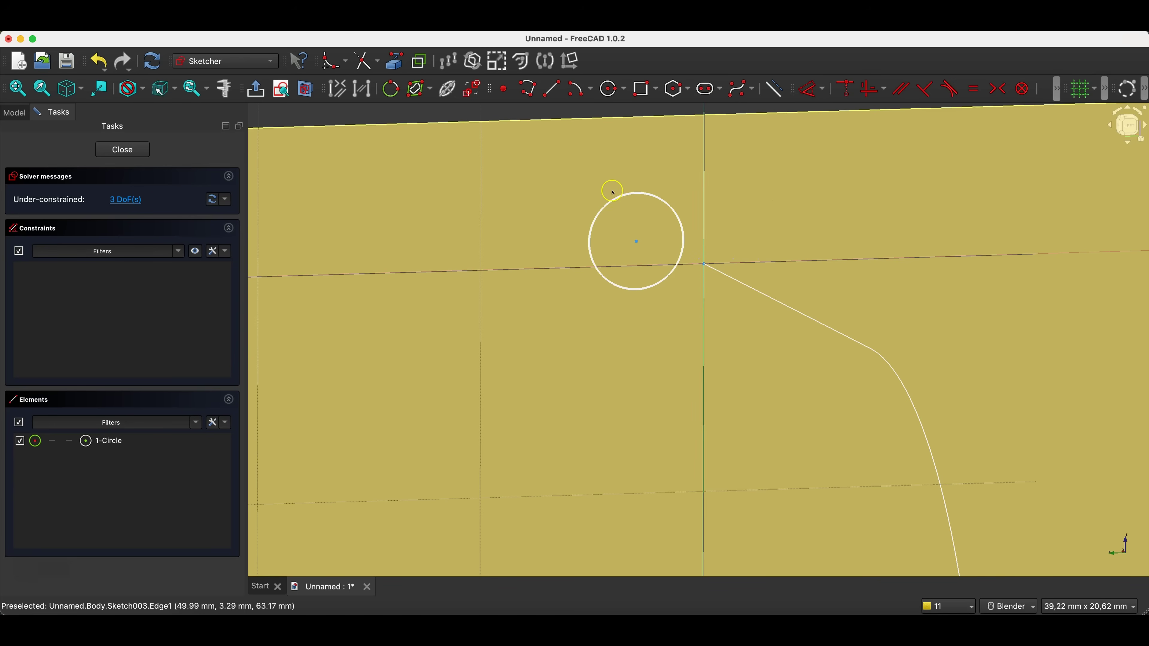
click(810, 88)
click(615, 200)
click(519, 183)
text(2)
key(Return)
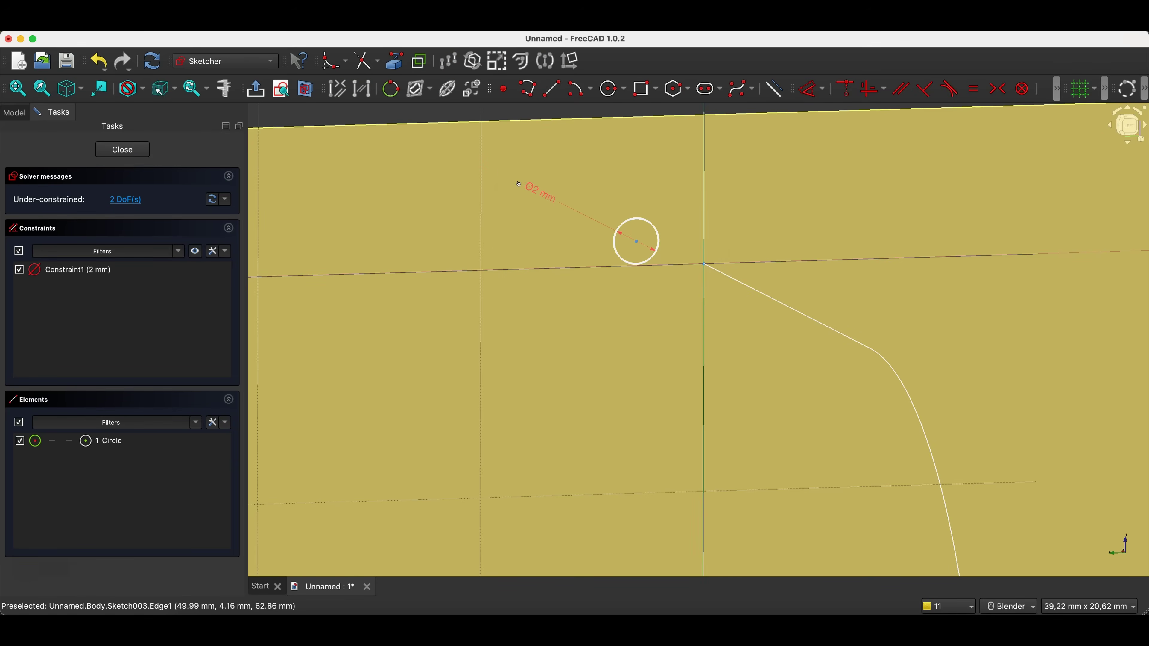
- Make the circle's centre coincident with the sketch origin and close Sketch003
click(637, 244)
click(705, 266)
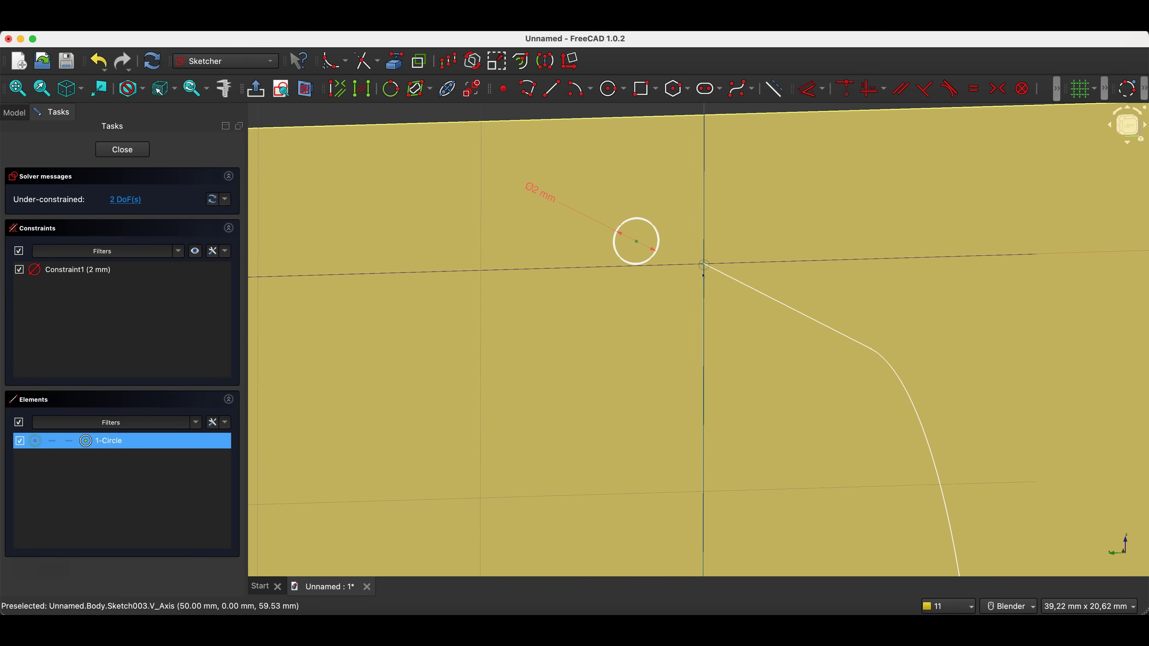
click(845, 89)
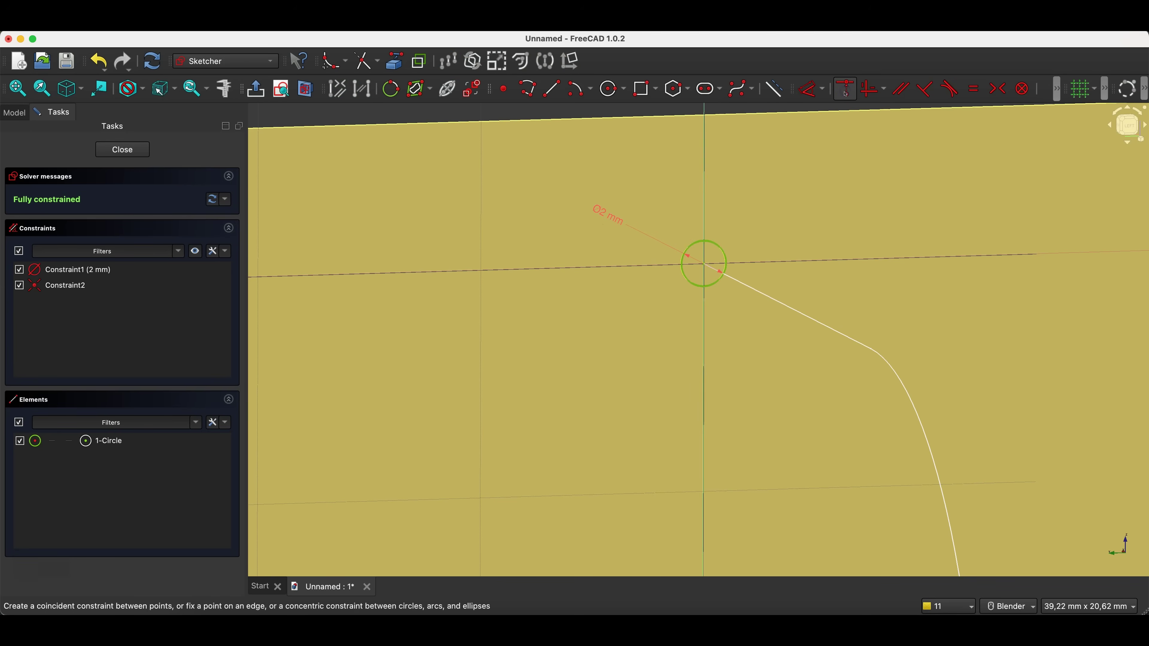
scroll(843, 198, down, 5)
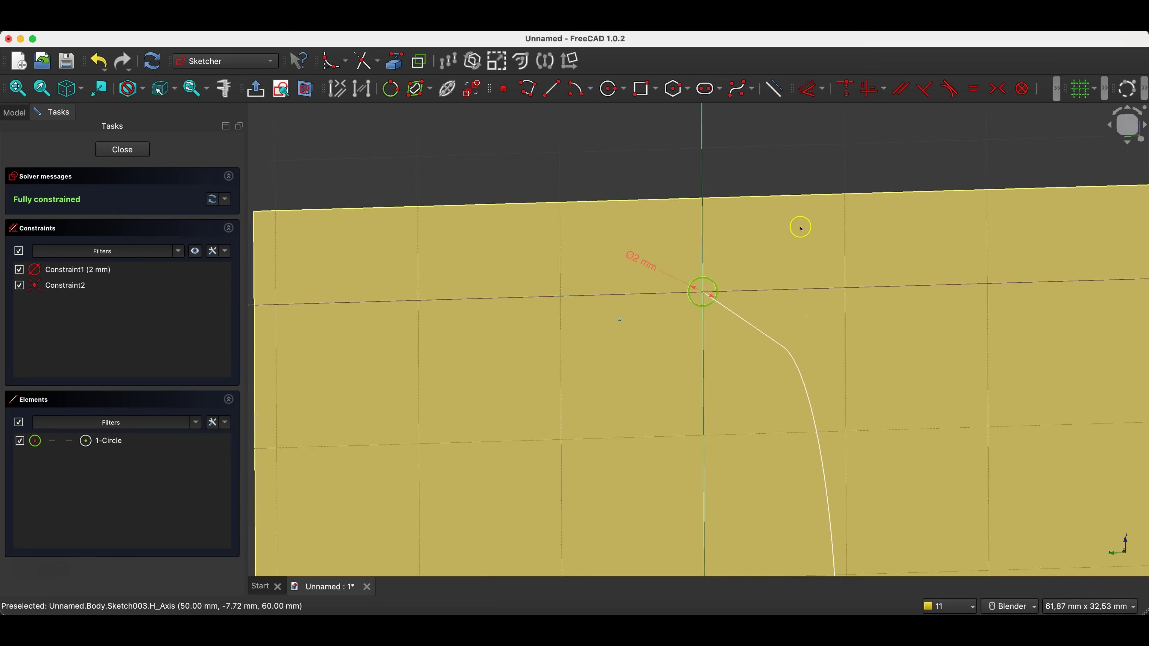
middle_drag(694, 272, 664, 262)
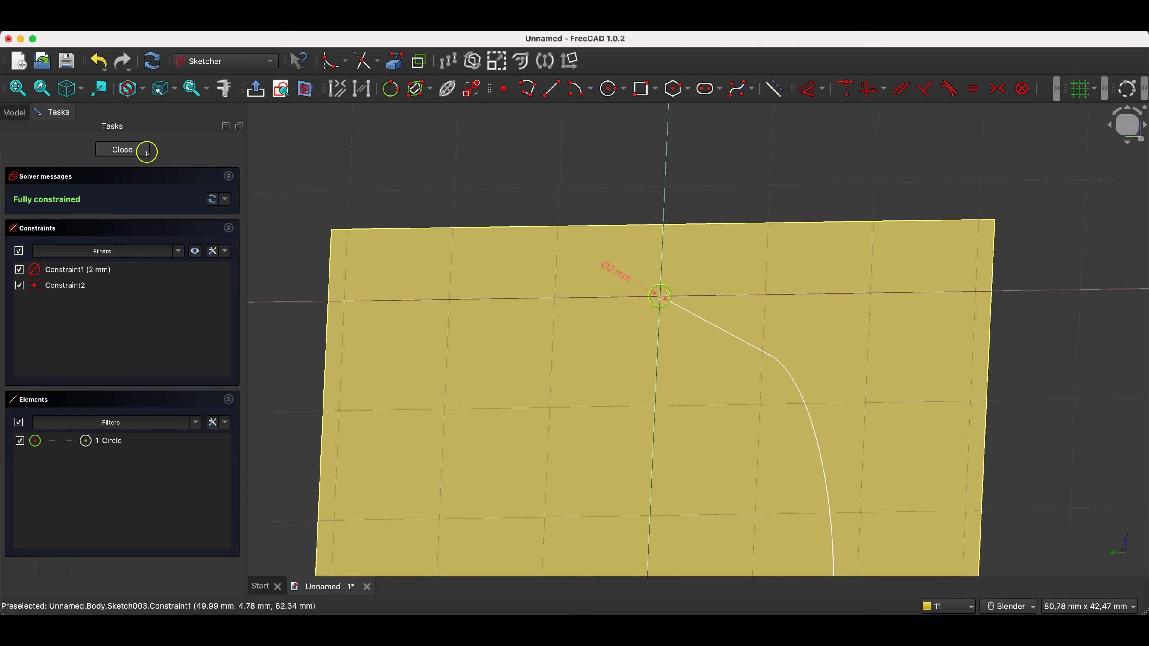
click(122, 149)
click(100, 200)
- Hide DatumPlane and create an Additive Pipe sweeping Sketch001 along the Sketch002 path
click(88, 202)
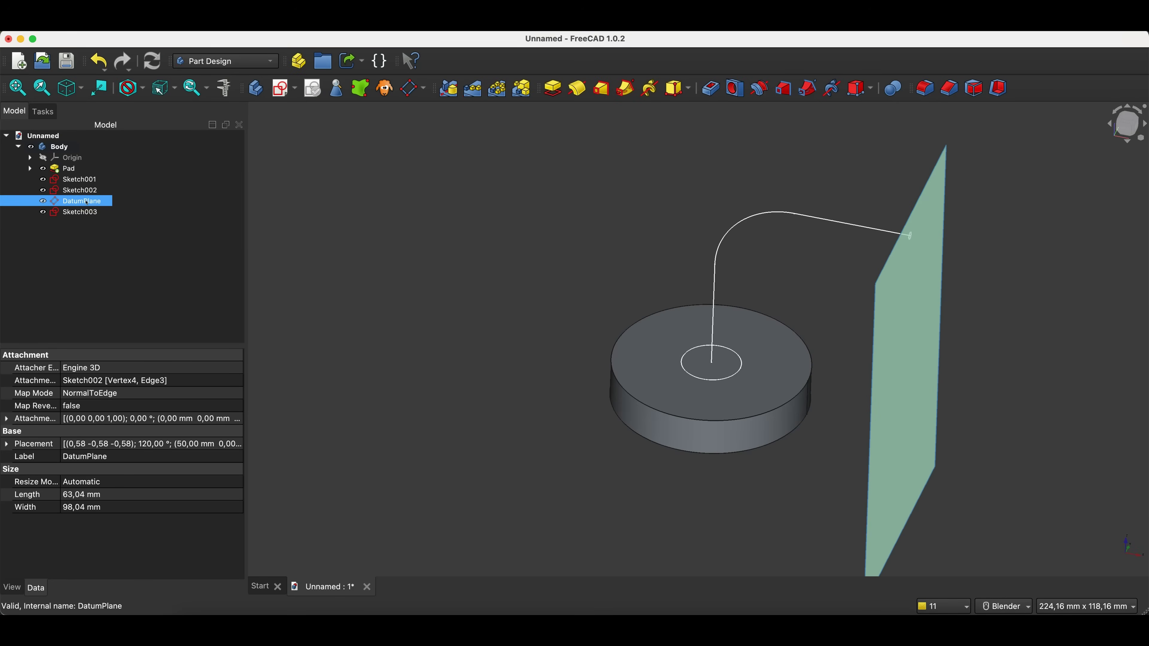
key(space)
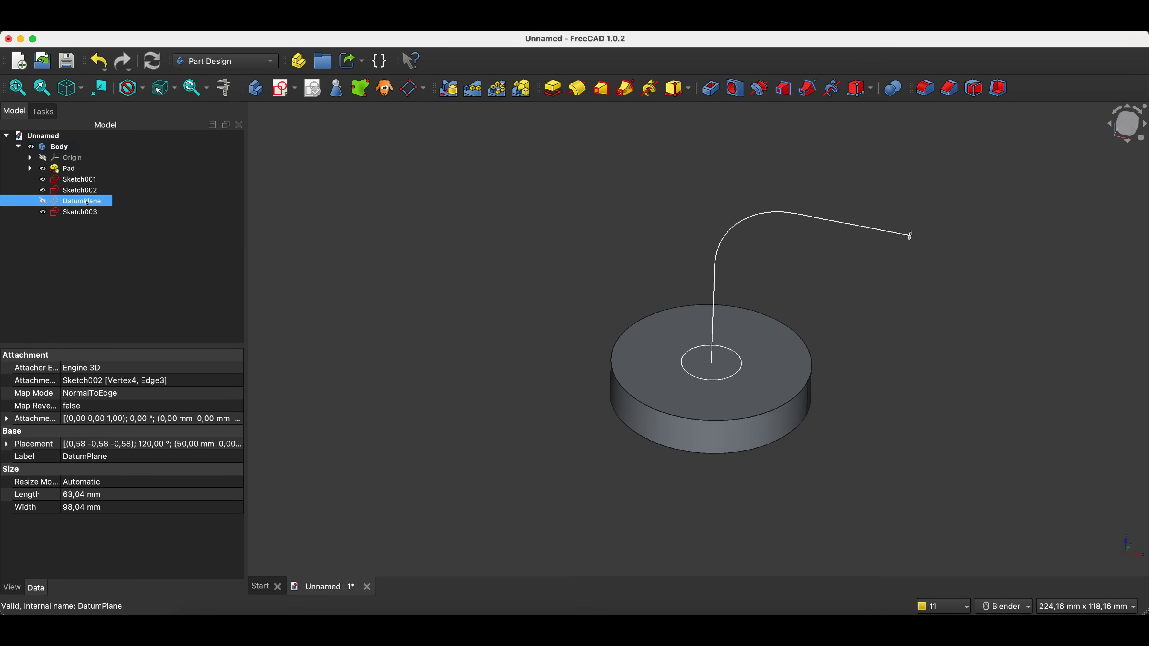
click(82, 181)
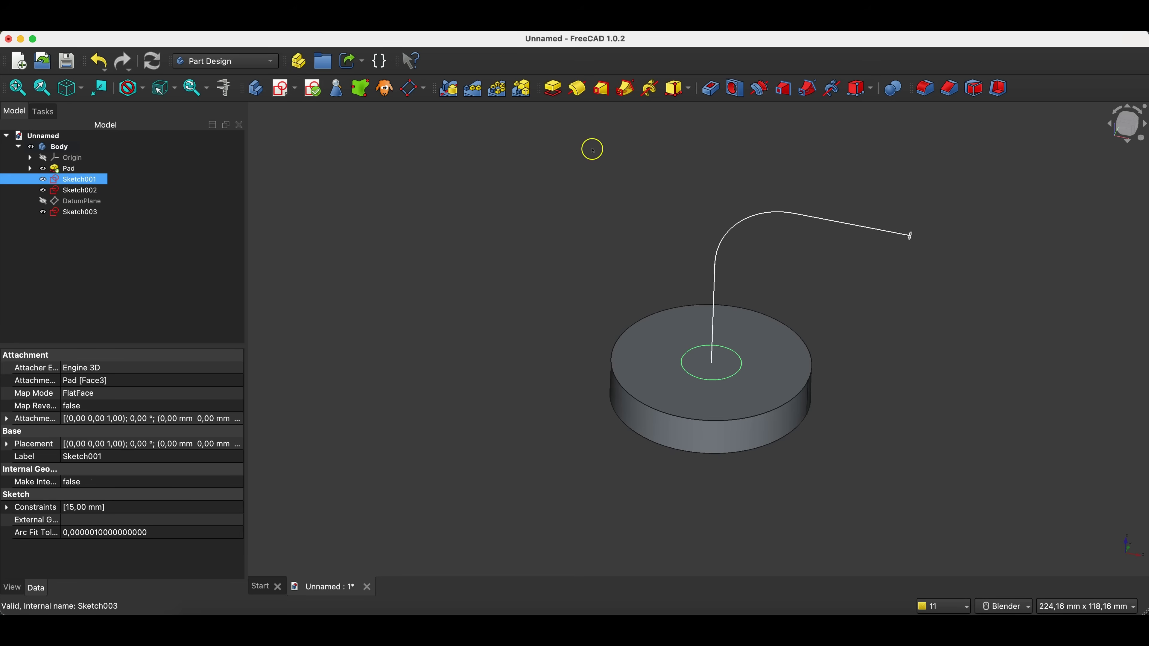
click(626, 91)
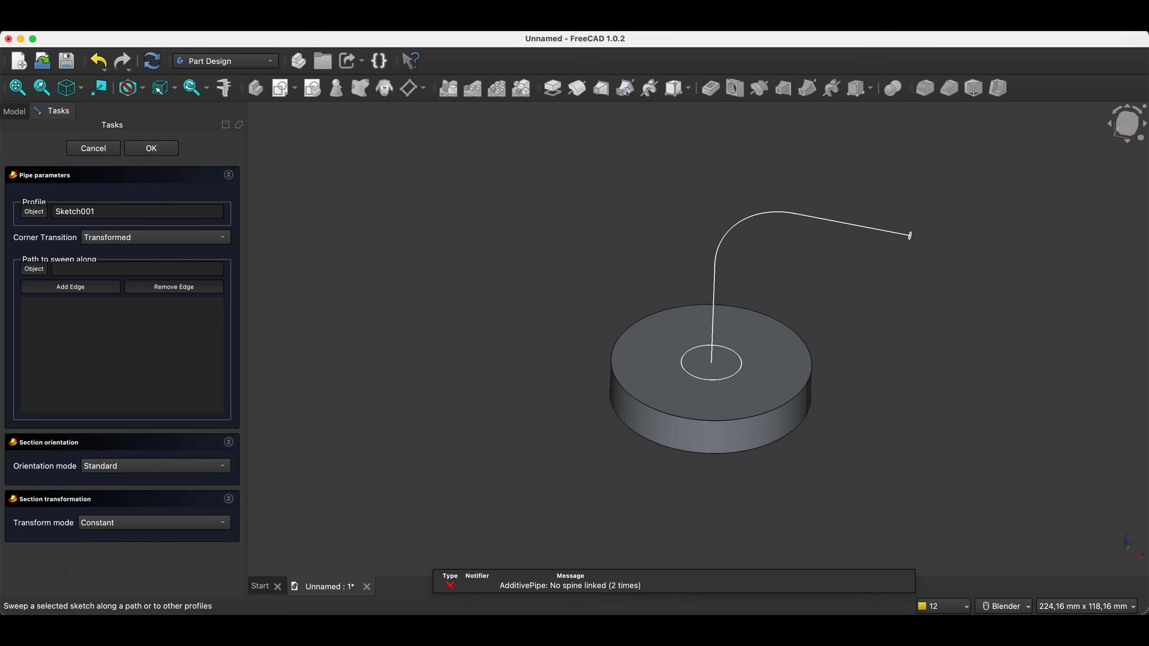
click(35, 269)
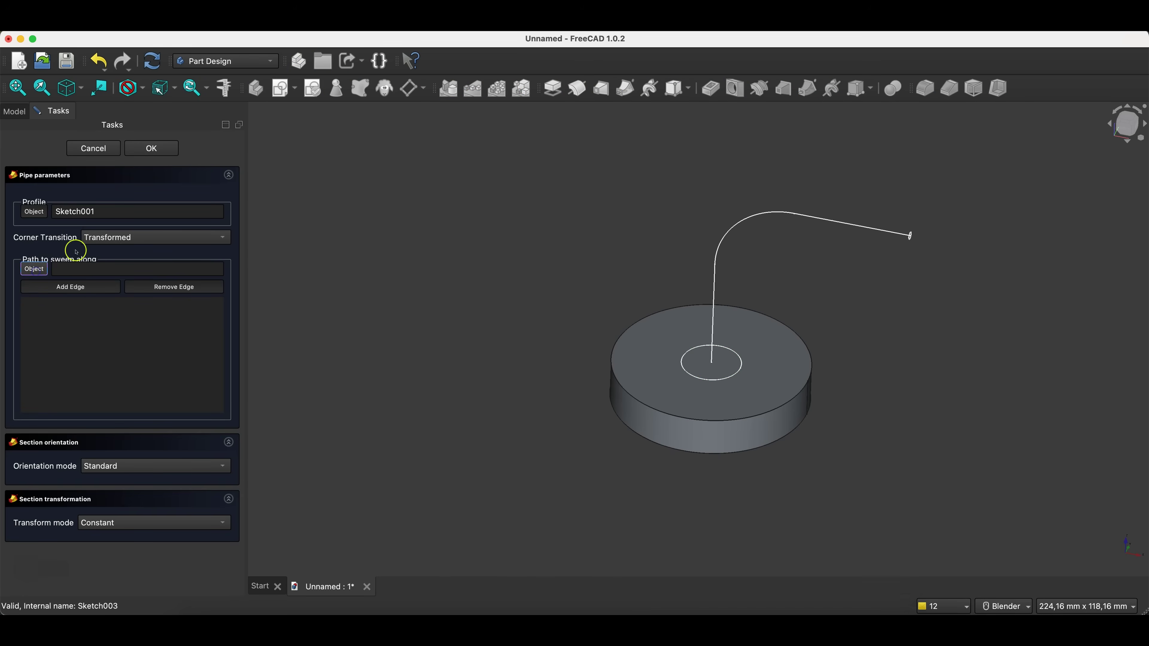
click(714, 320)
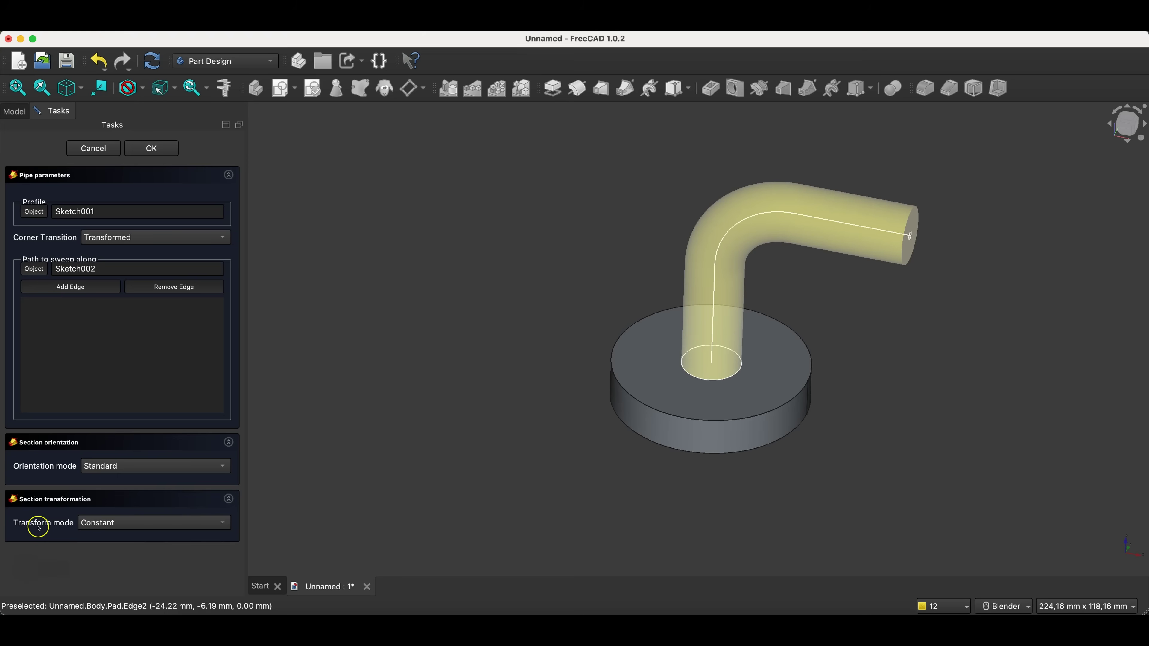
- Set the pipe's transform mode to Multisection and add Sketch003 as a section
click(135, 524)
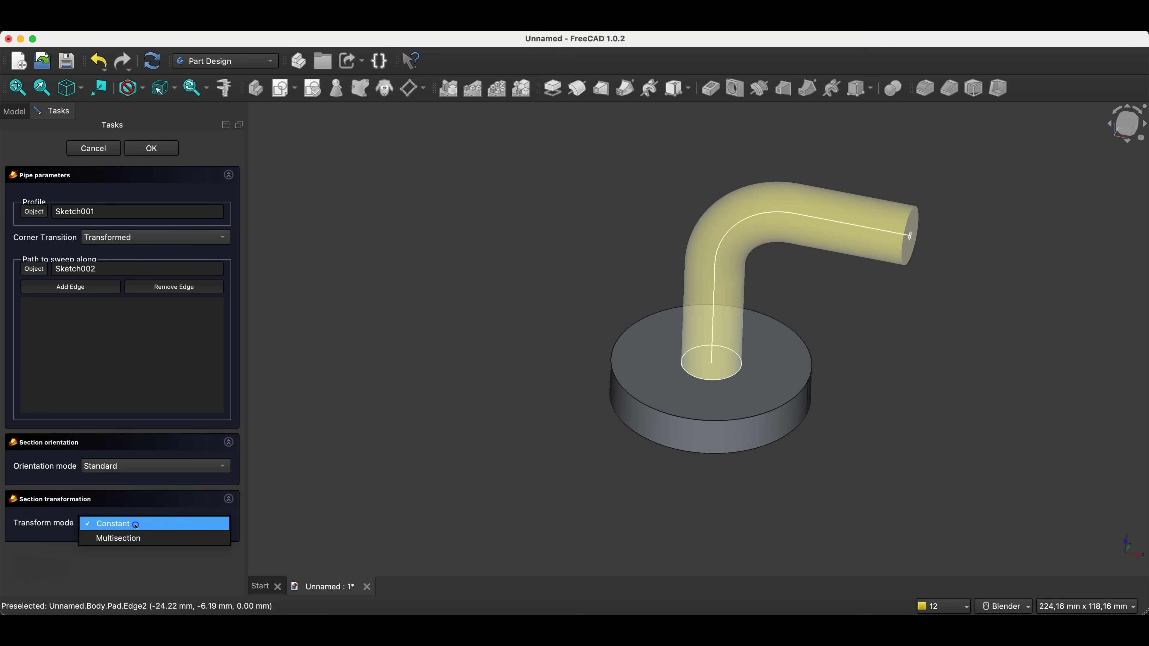
click(131, 539)
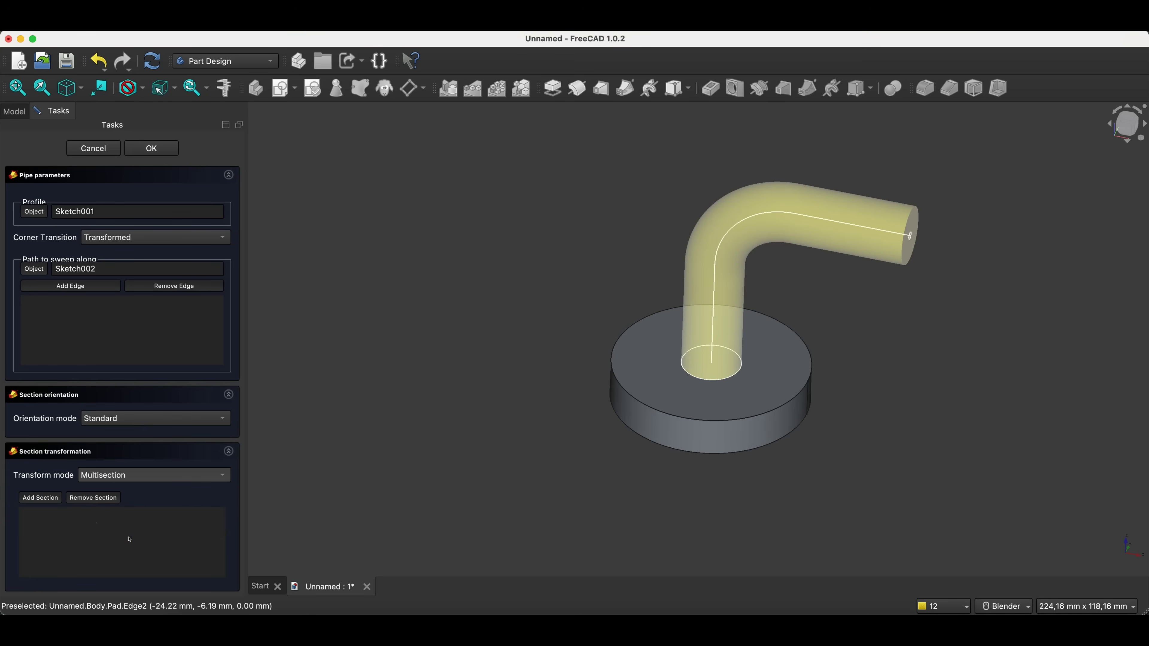
click(33, 497)
scroll(924, 244, down, 2)
scroll(920, 243, up, 3)
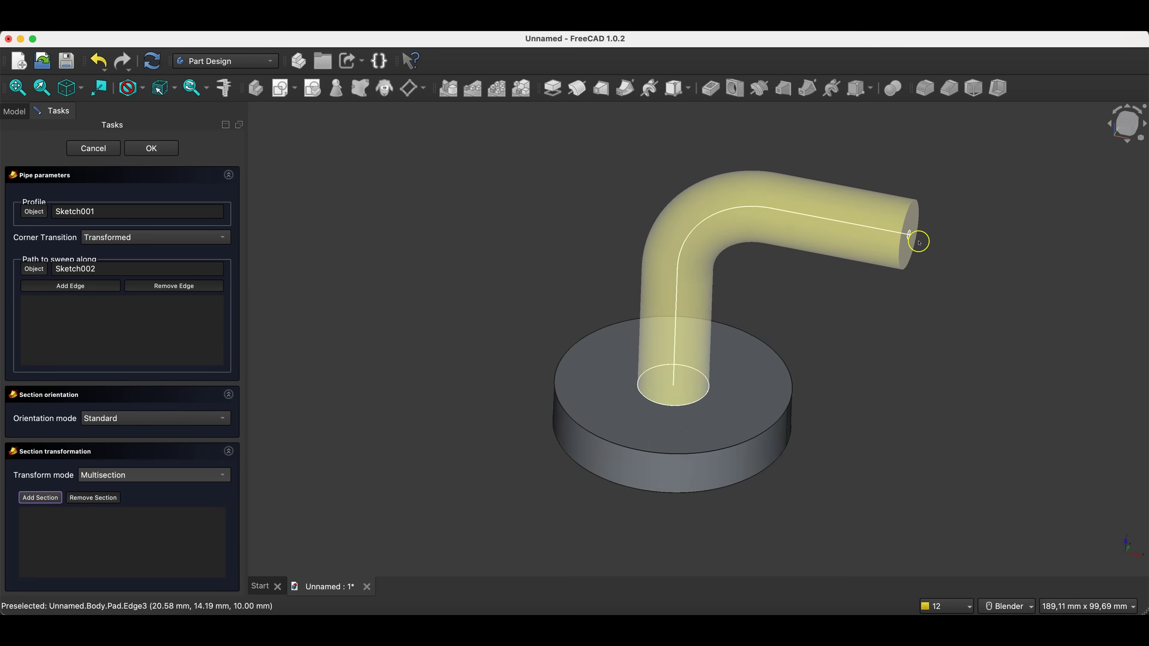
scroll(919, 243, up, 3)
click(888, 225)
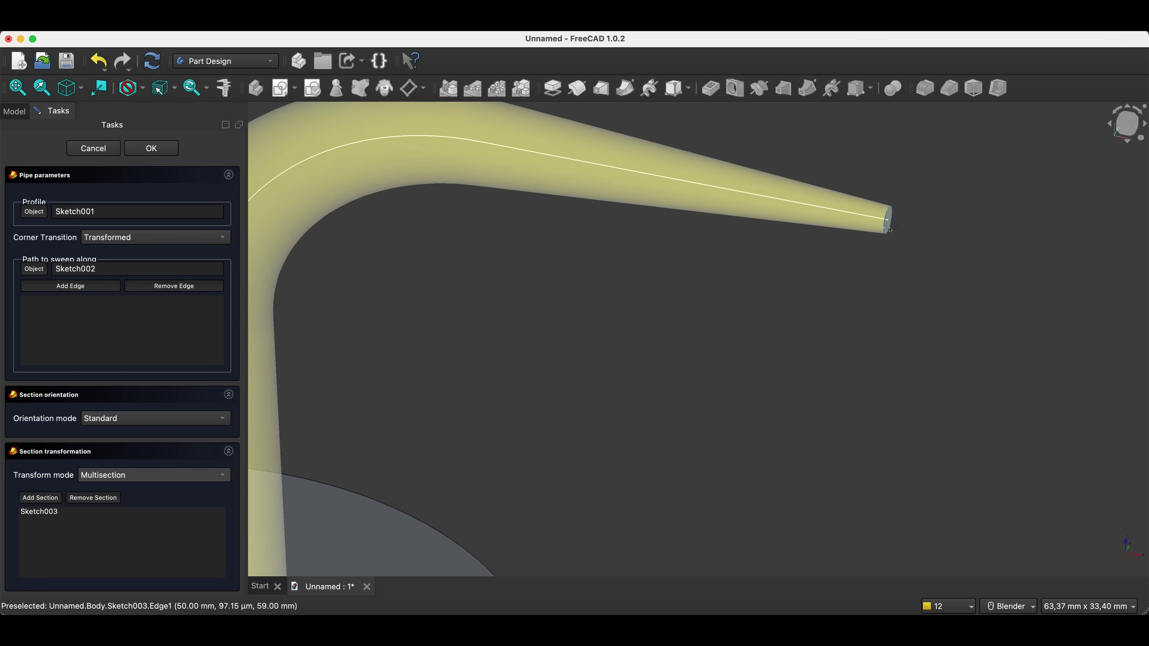
scroll(882, 233, down, 5)
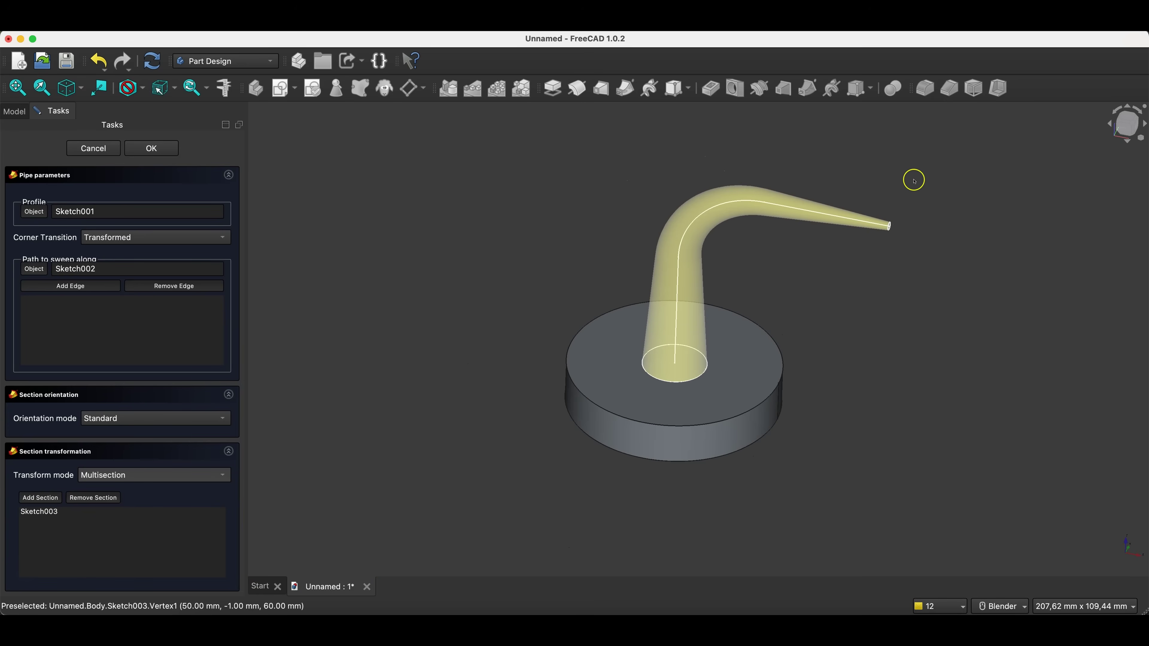